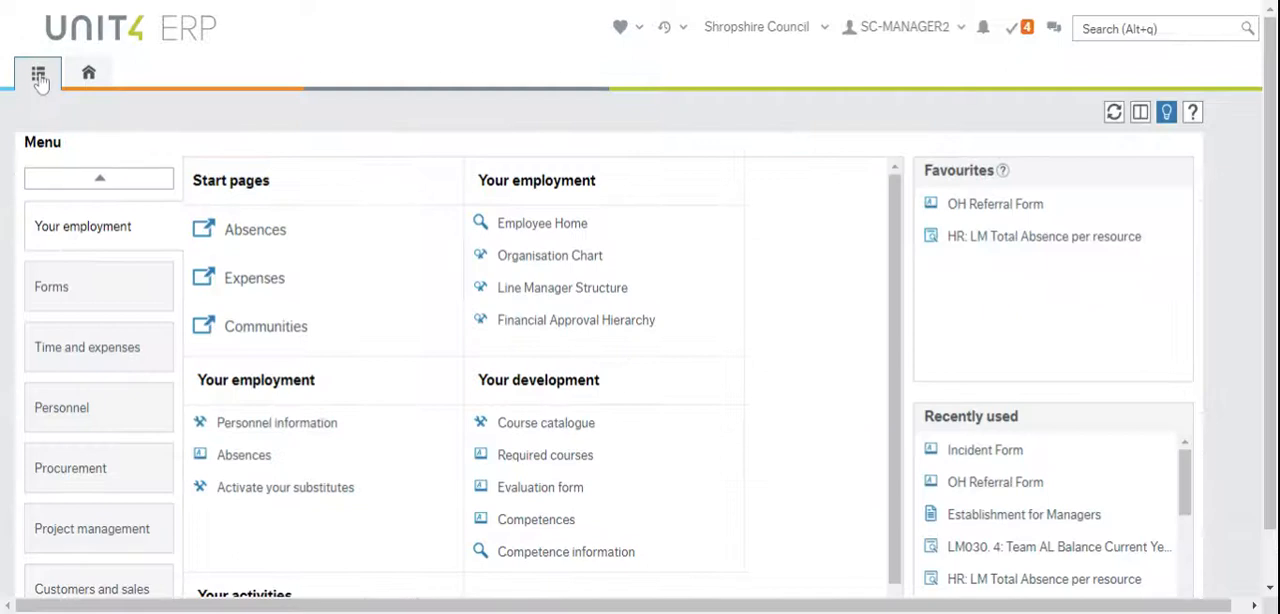
View the employee home page and the main menu, ending on the home page
click(88, 74)
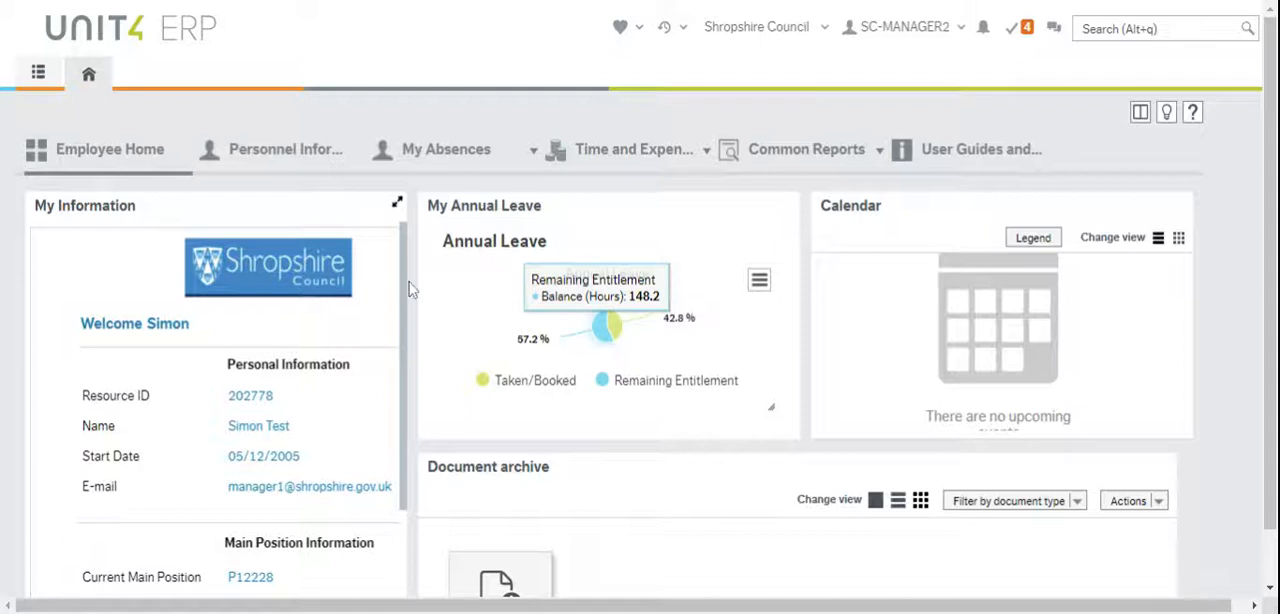
click(38, 72)
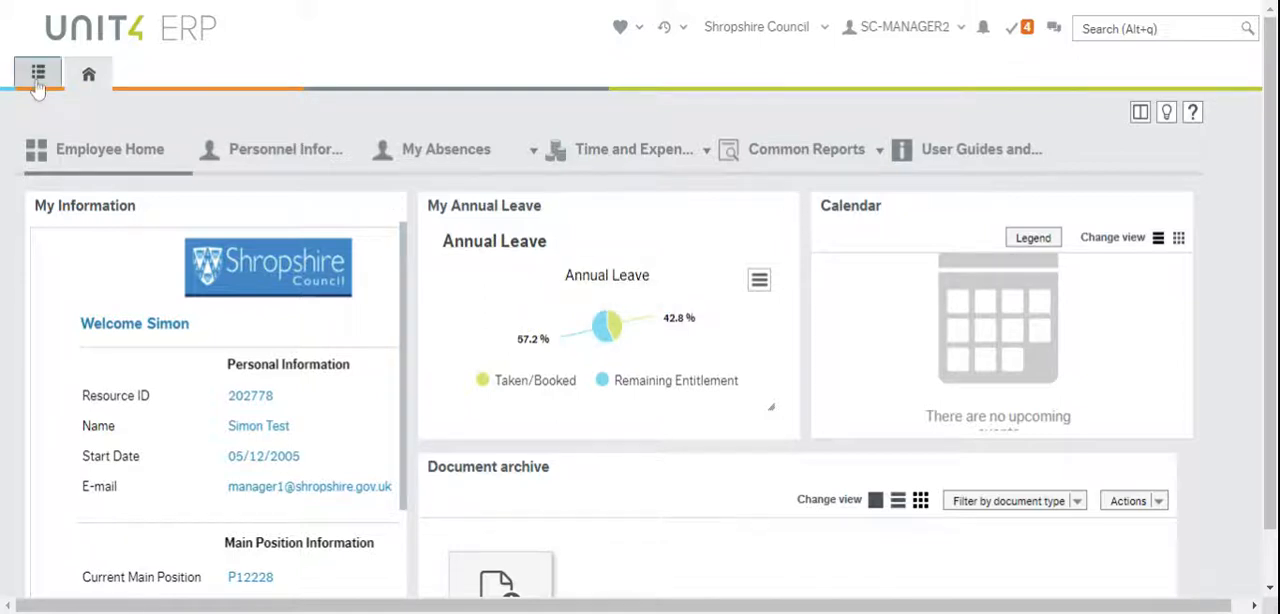
click(88, 74)
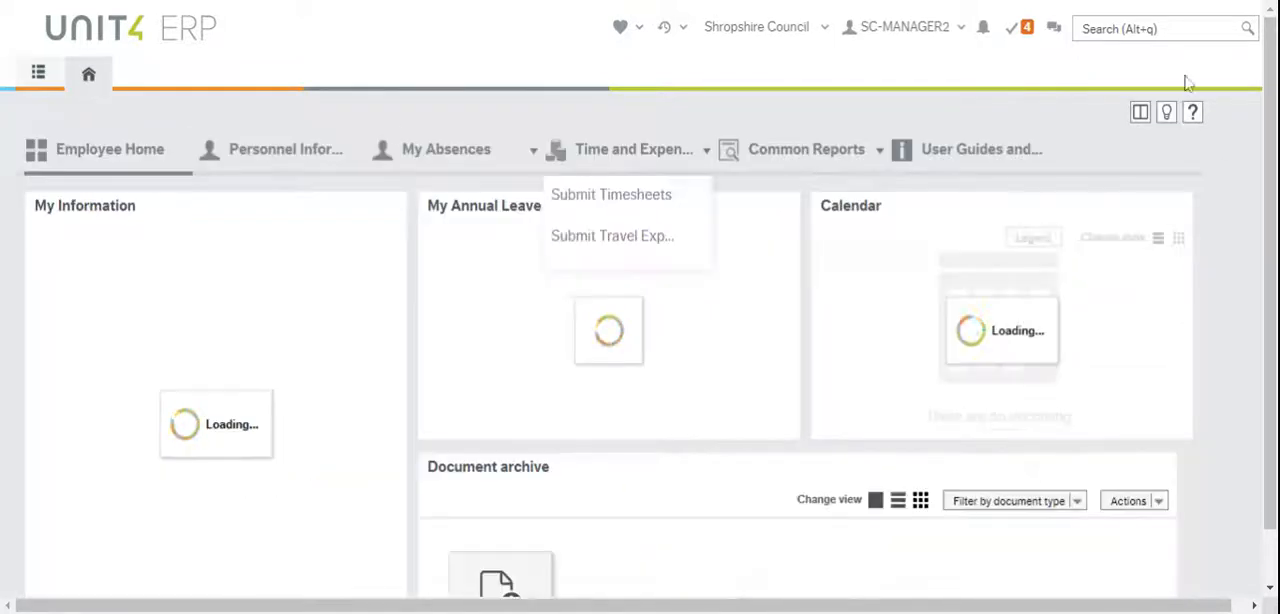
Search for "in", clear the search, and check the list of favourites
click(1158, 29)
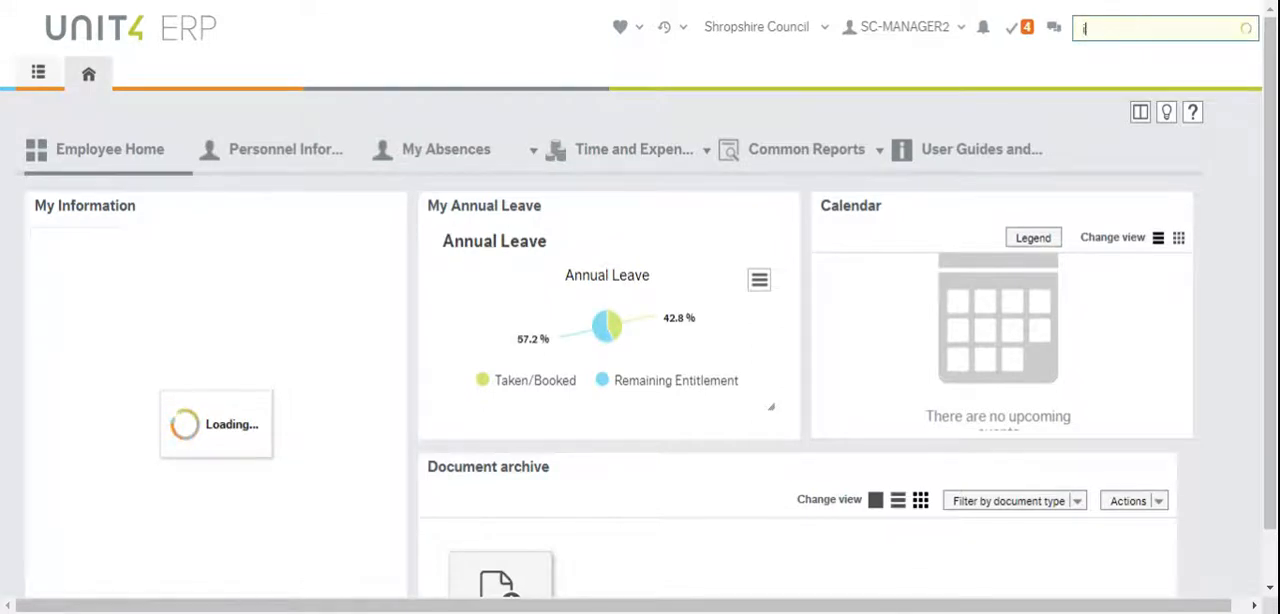
text(in)
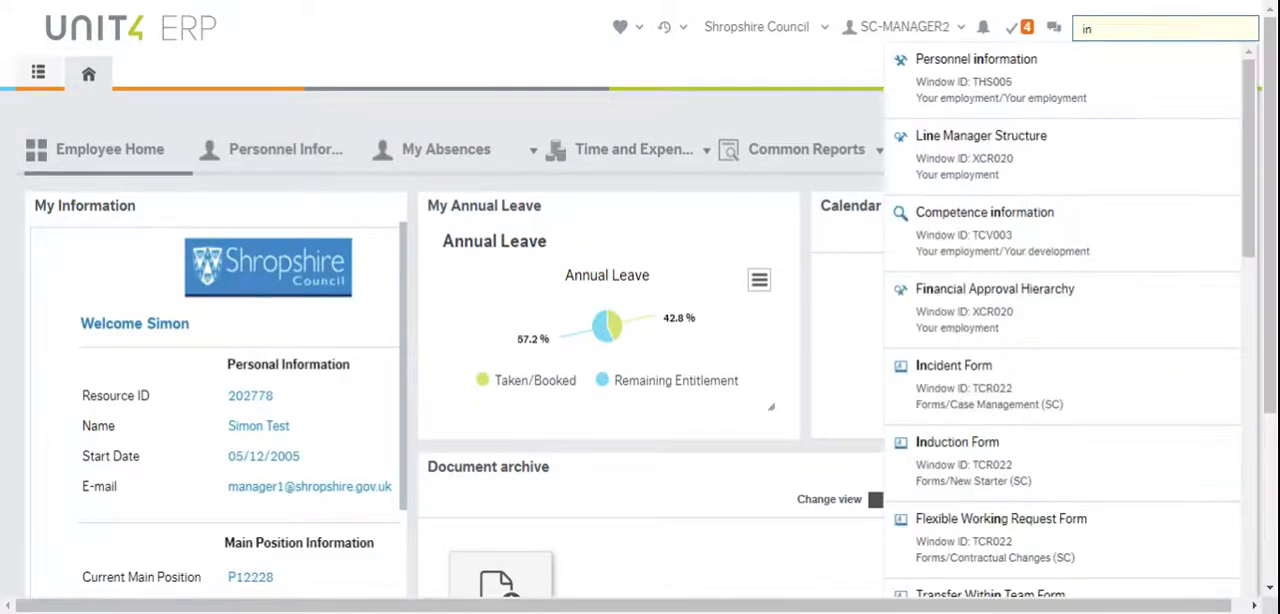
key(BackSpace)
key(BackSpace)
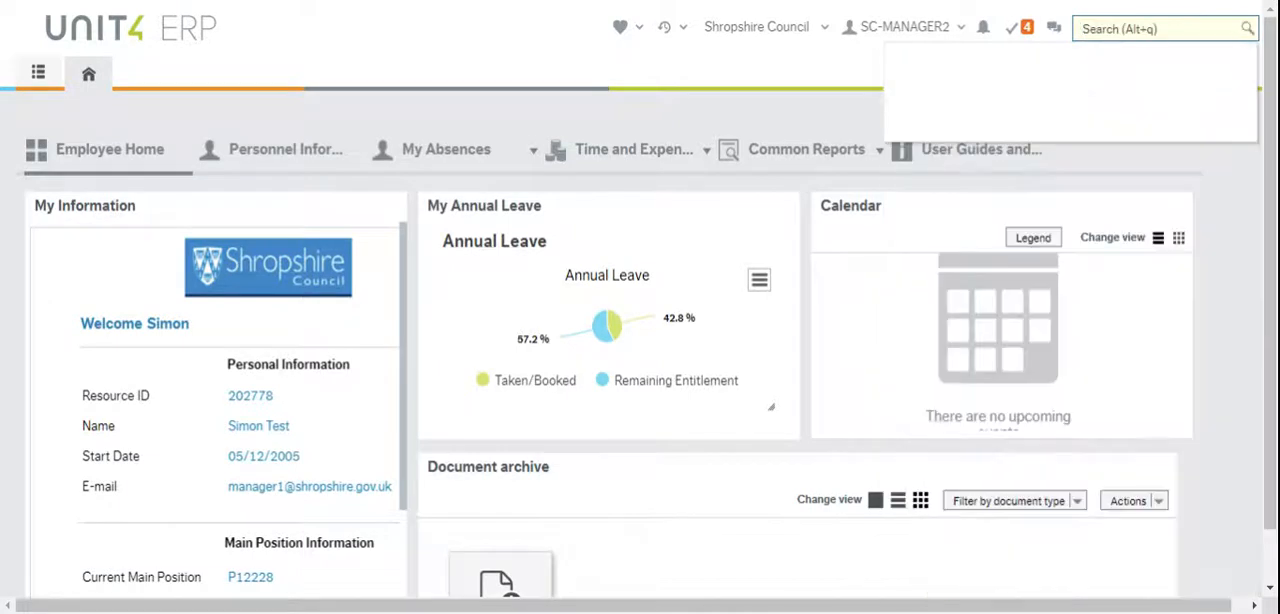
click(640, 29)
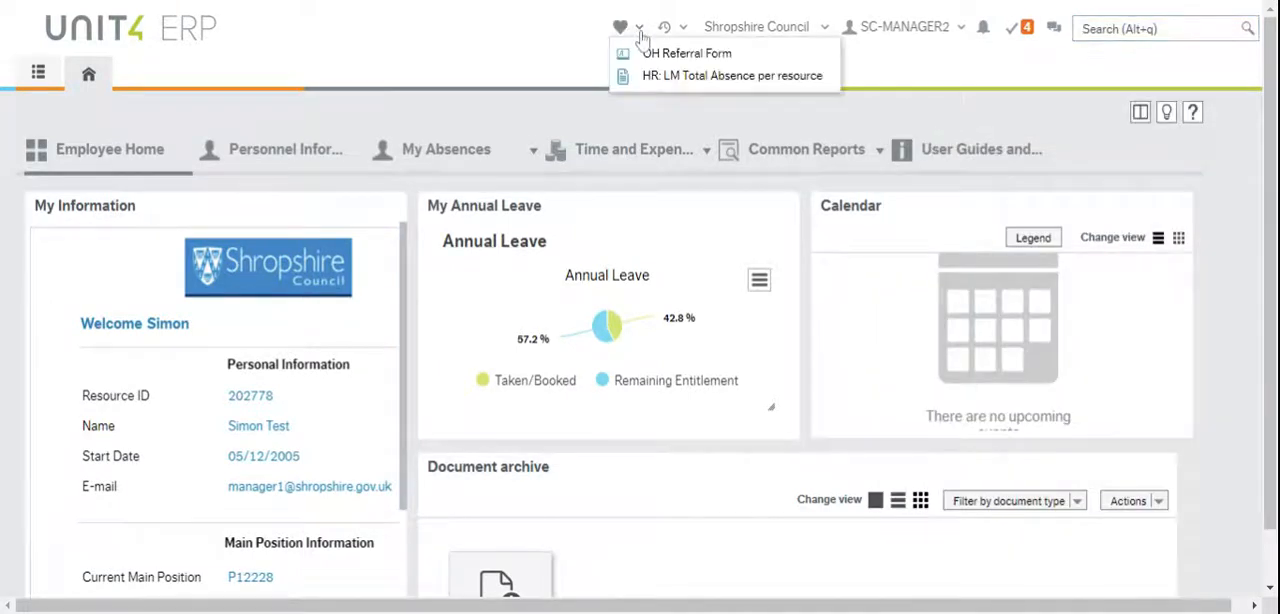
click(560, 52)
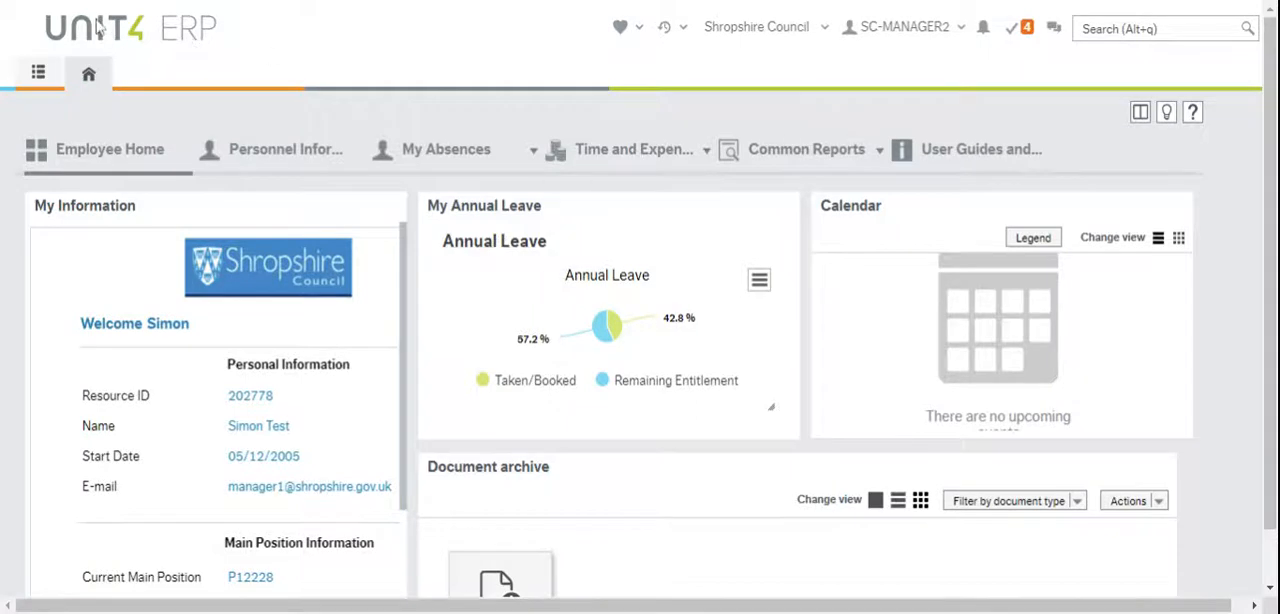
Open a new OH Referral Form from the Case Management forms
click(40, 78)
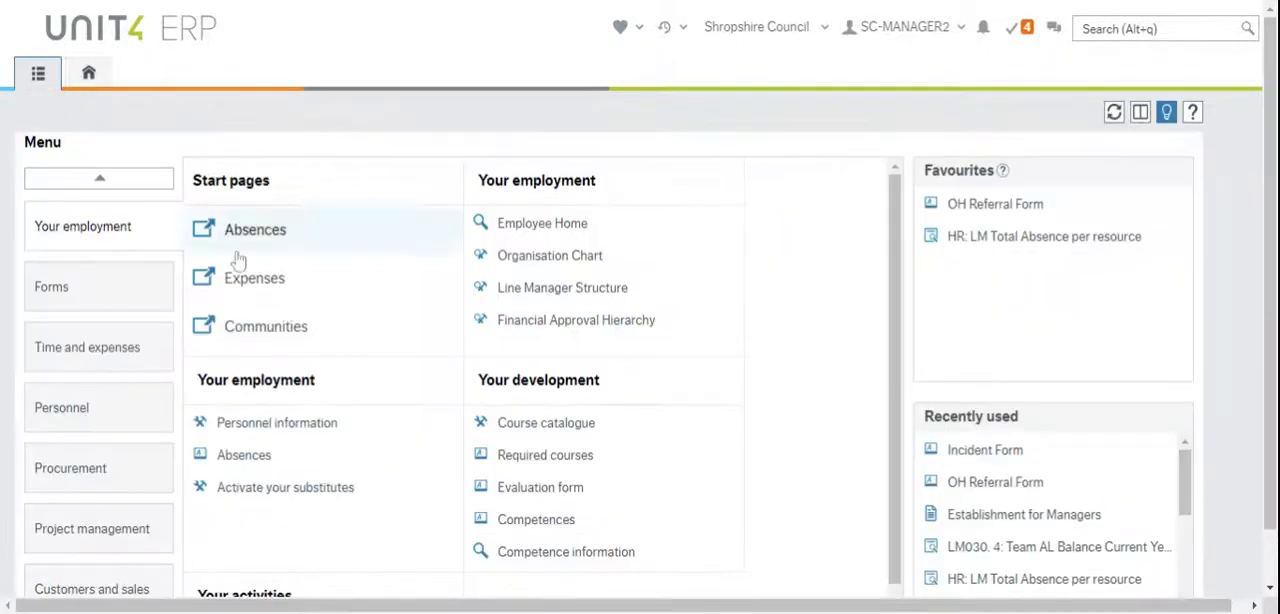
click(115, 287)
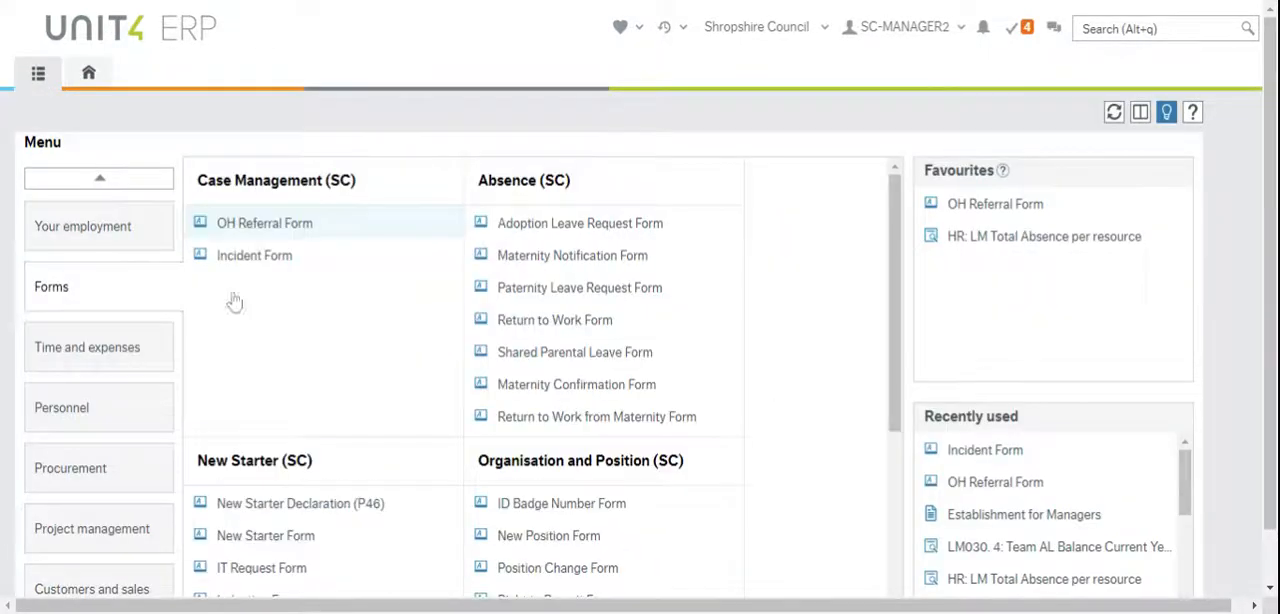
click(282, 227)
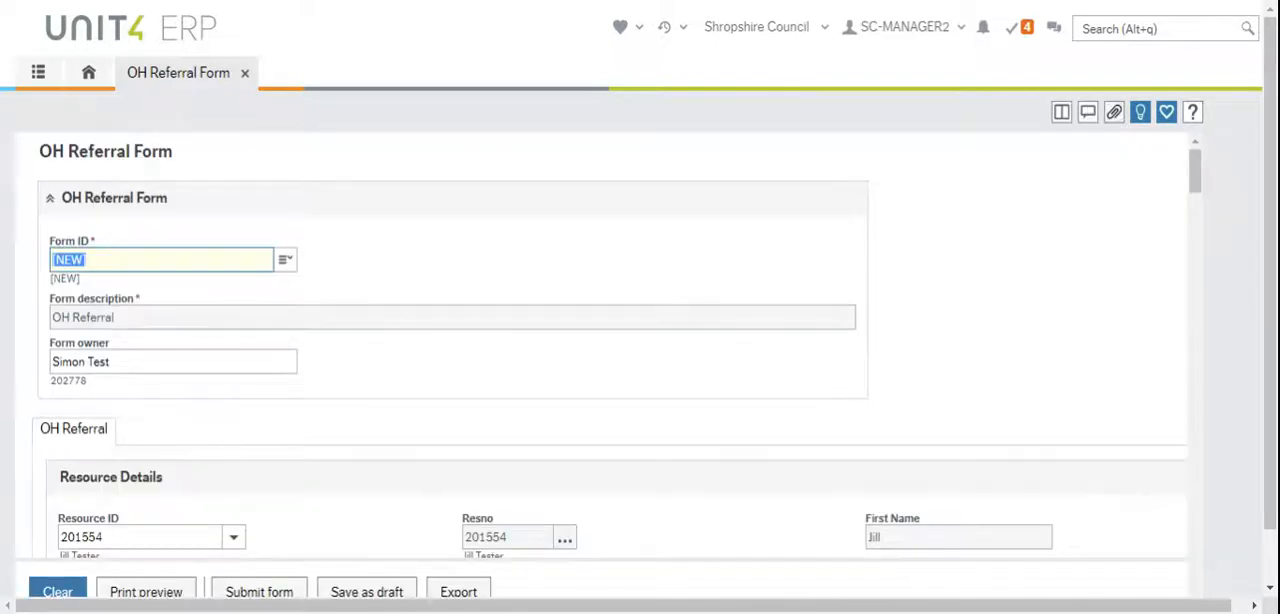
Split the screen to open Personnel information beside the OH Referral Form, and look through the form to Work Related Hazards
click(1061, 113)
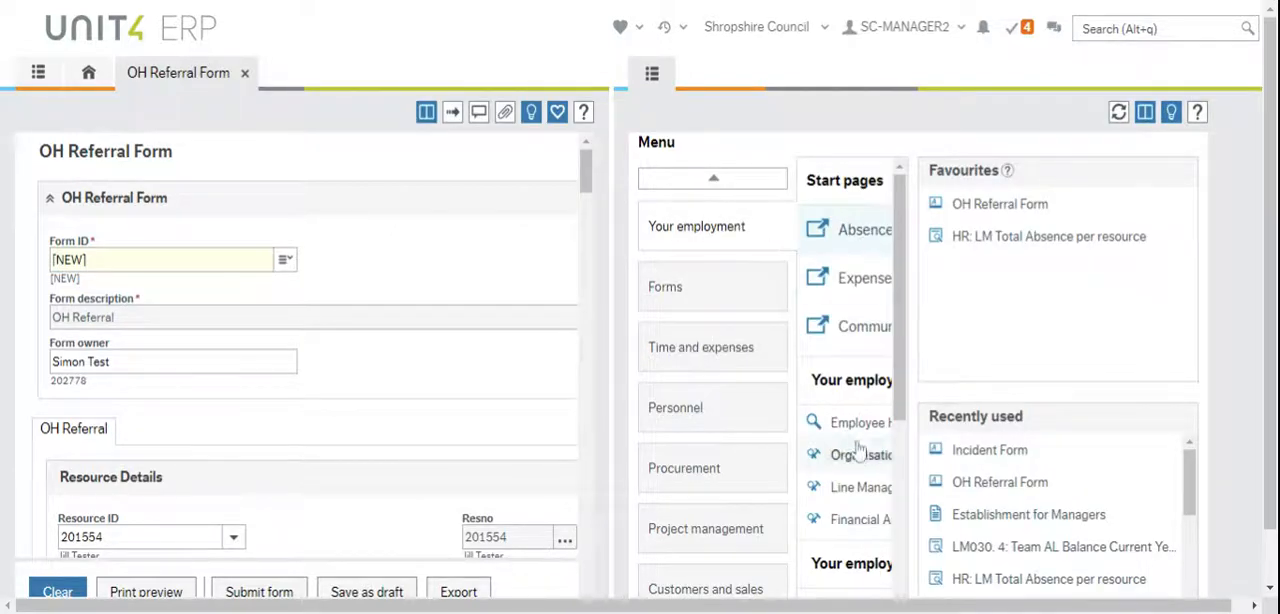
scroll(857, 480, down, 5)
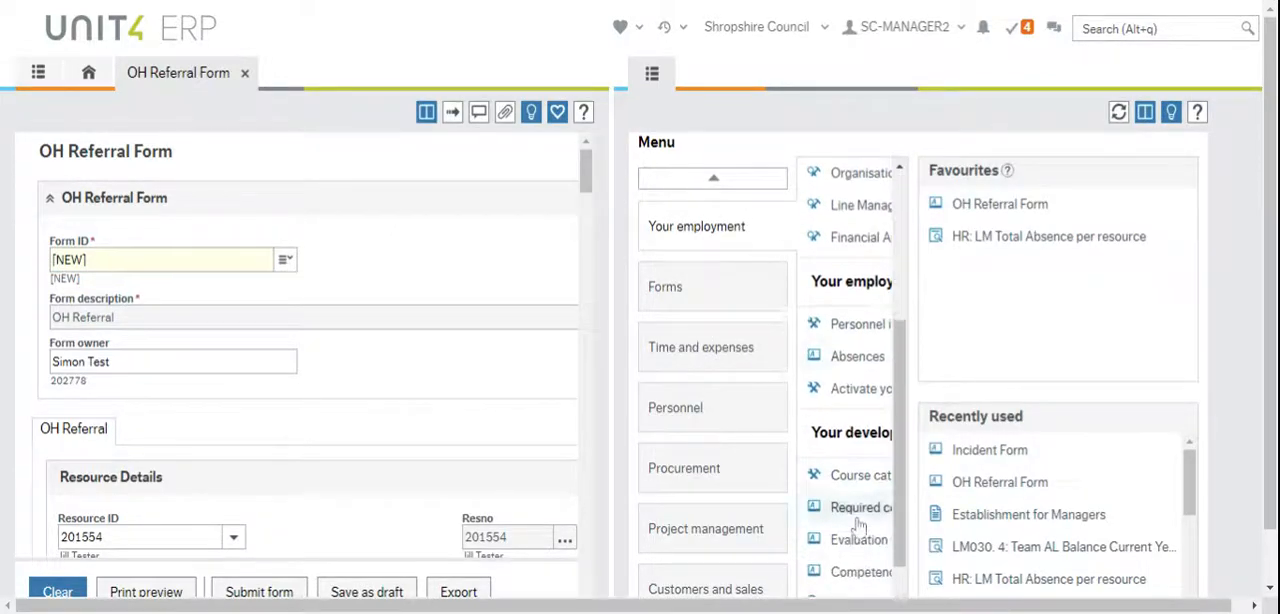
click(851, 326)
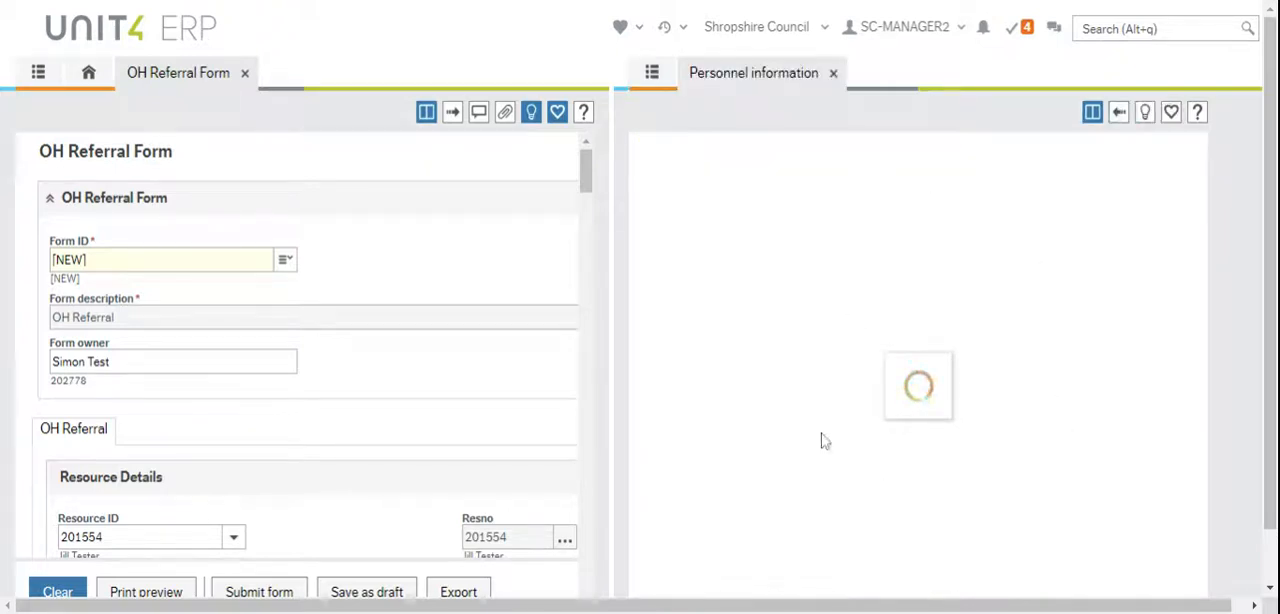
scroll(300, 366, down, 5)
scroll(295, 370, down, 10)
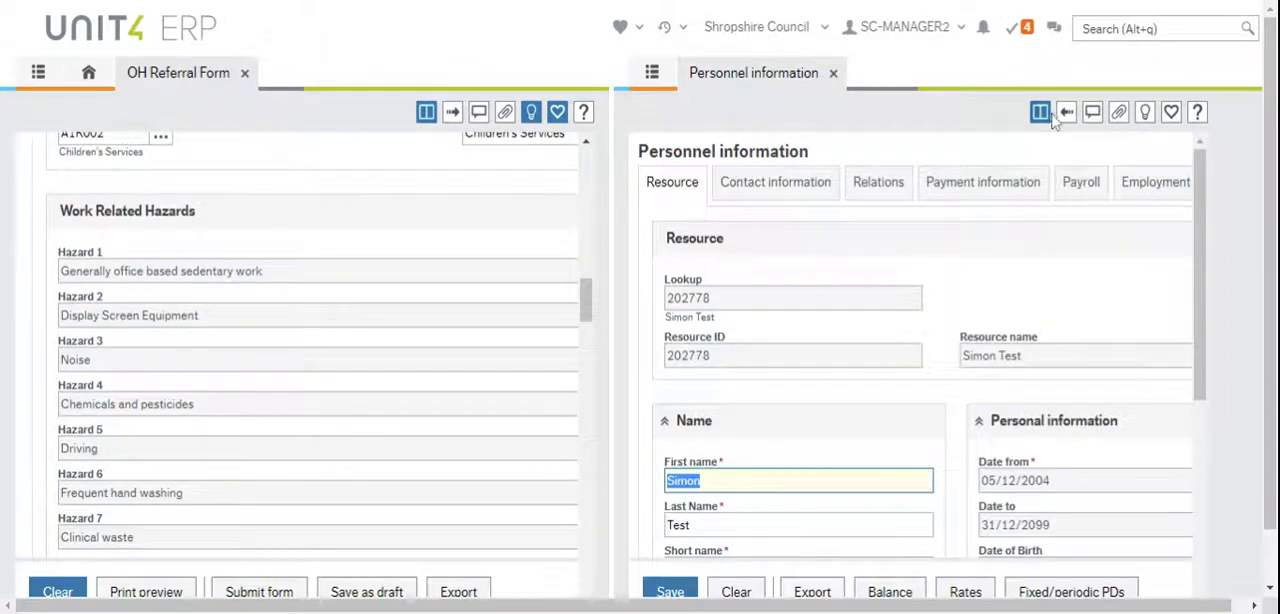
Return to the single-screen view and close both Personnel information and the OH Referral Form
click(1040, 113)
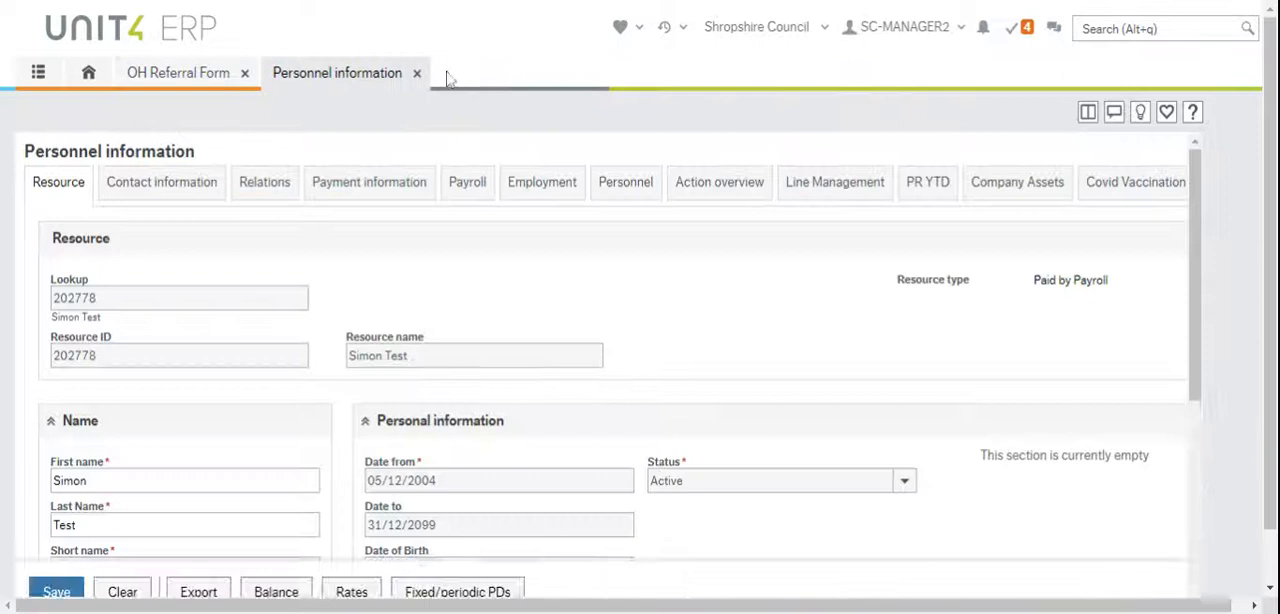
click(417, 73)
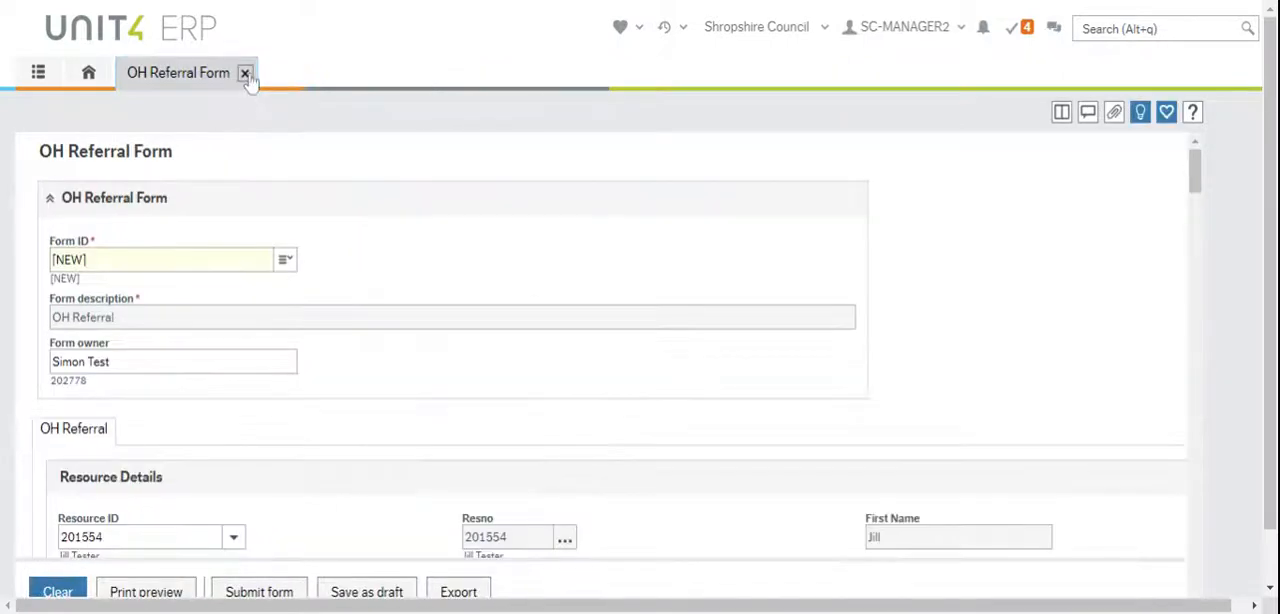
click(245, 74)
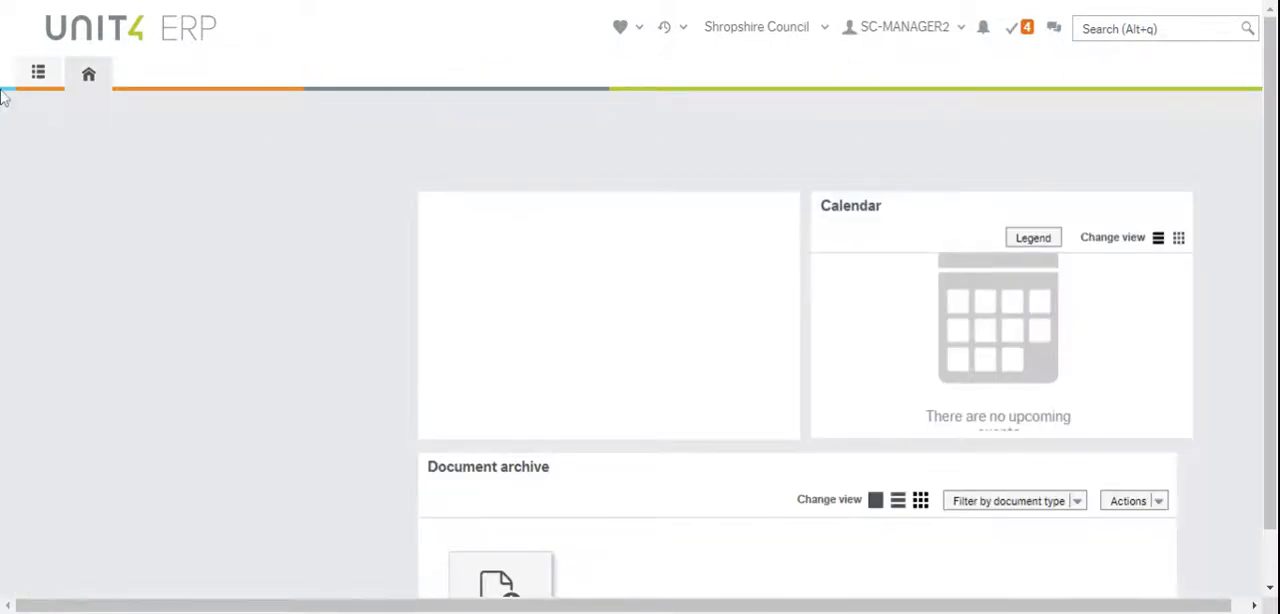
Open a new Incident Form and choose the notifier's System Manager position and line manager
click(38, 73)
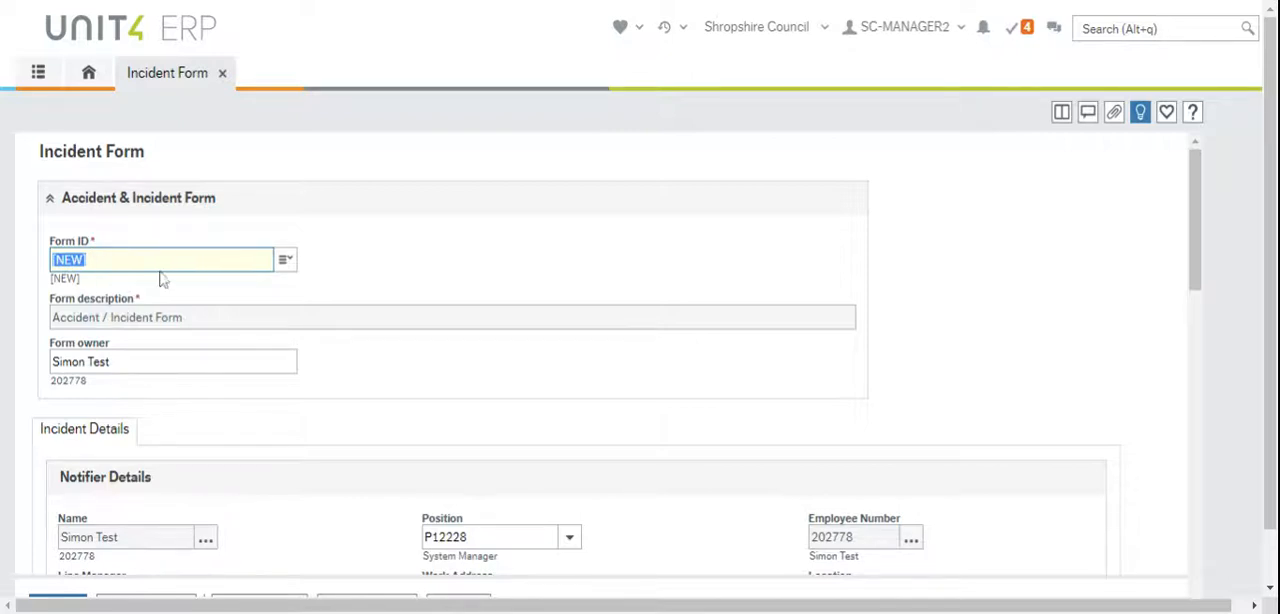
scroll(316, 376, down, 3)
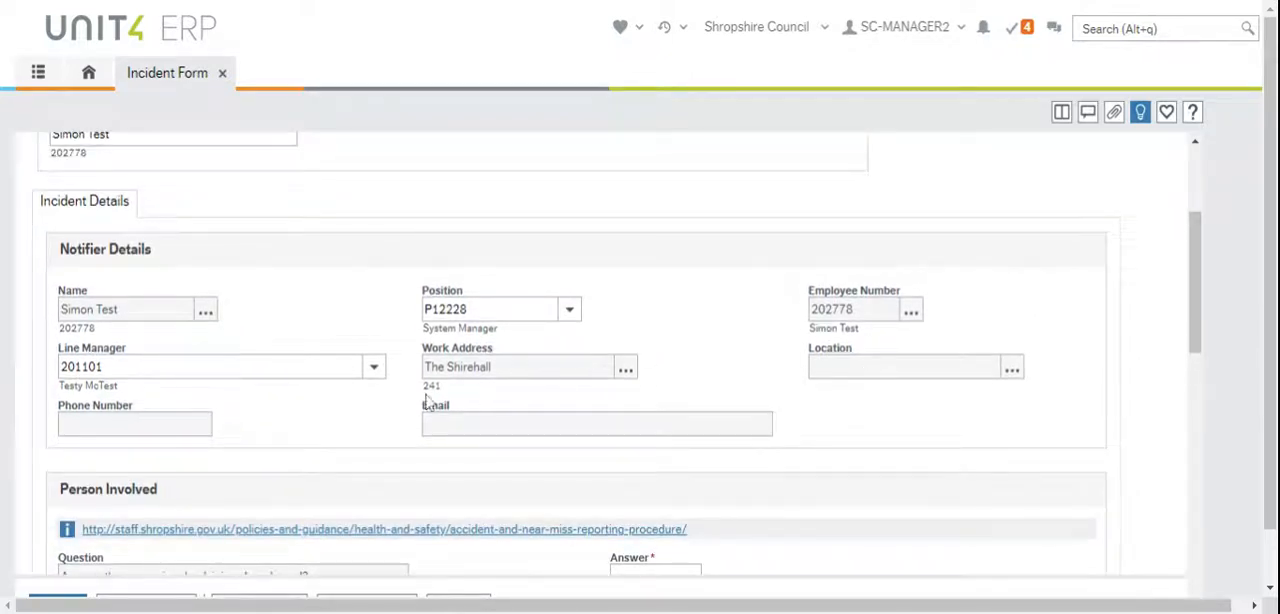
click(574, 316)
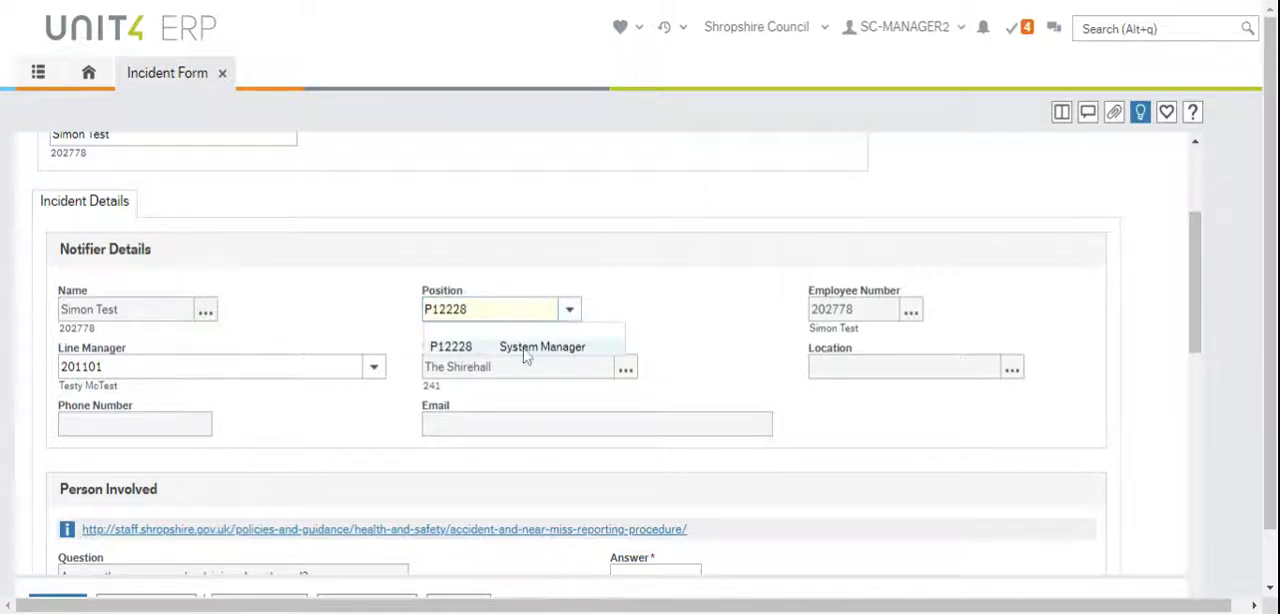
click(524, 348)
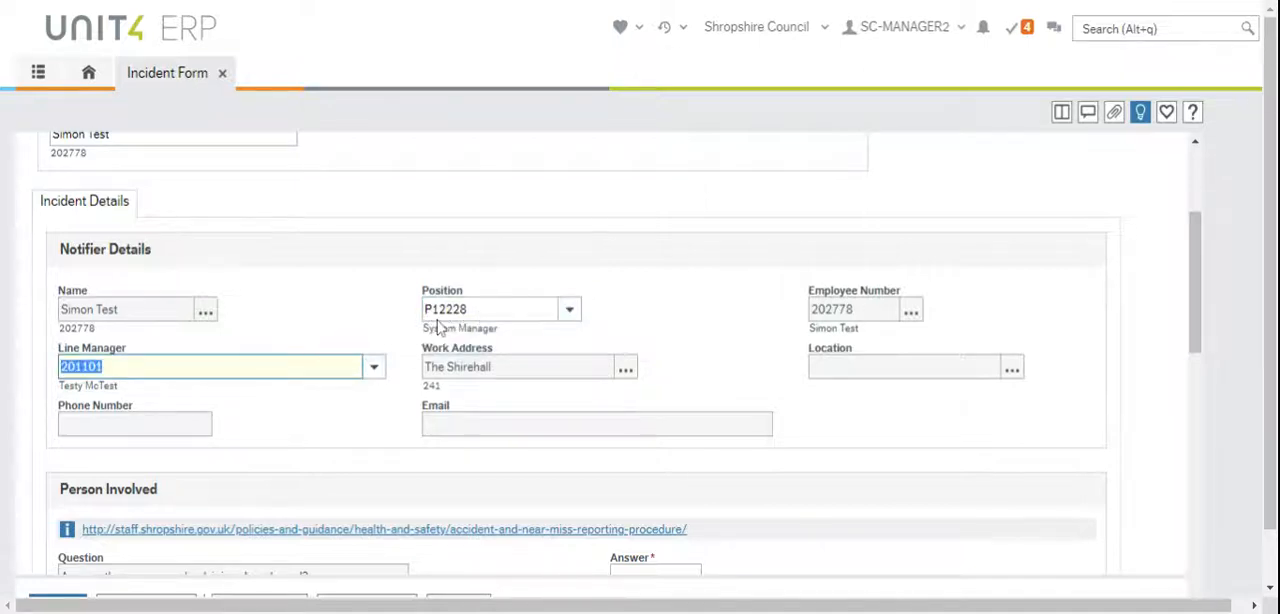
click(373, 367)
click(286, 404)
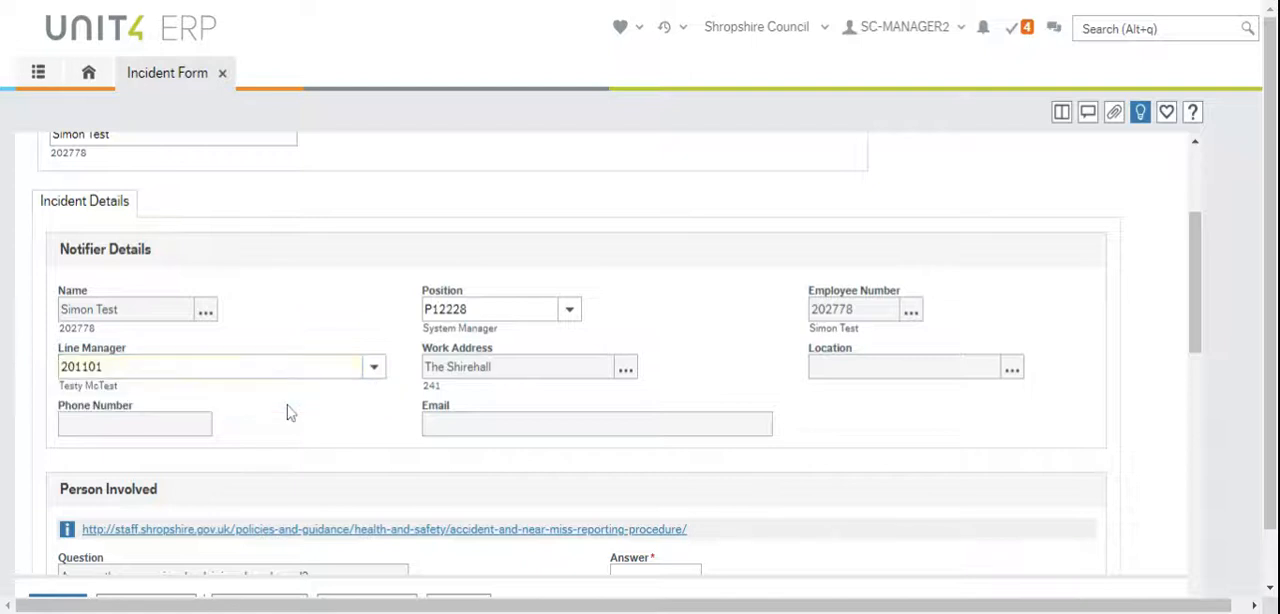
Answer No to whether you are the person involved, injured or abused
scroll(600, 360, down, 1)
scroll(600, 360, down, 2)
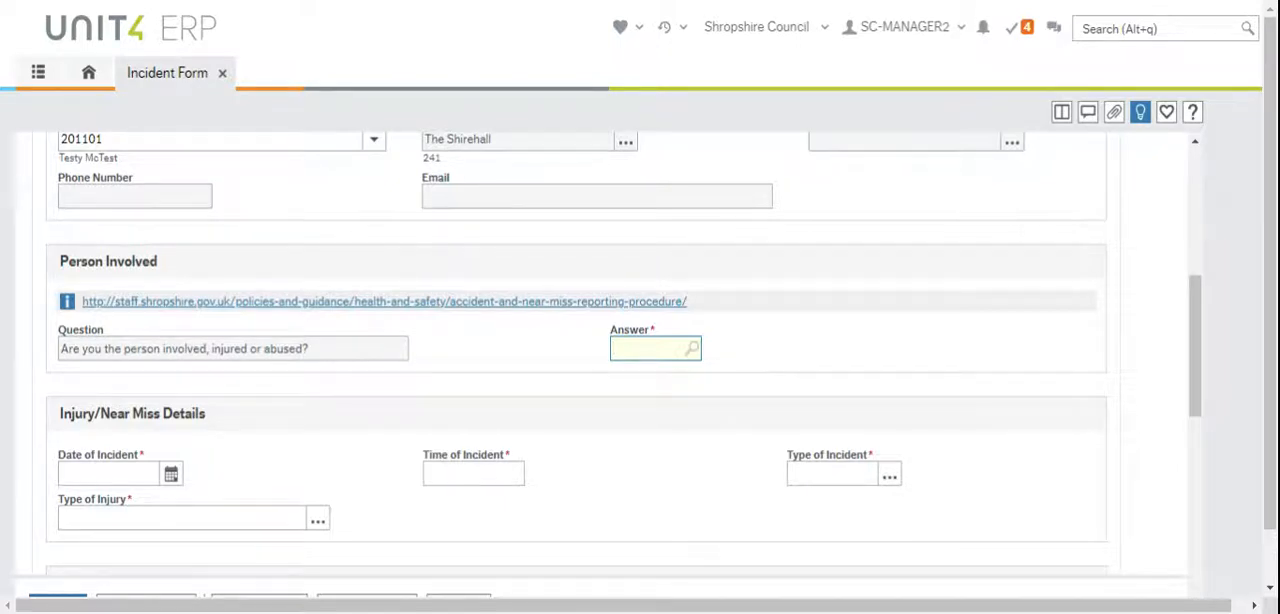
text(es)
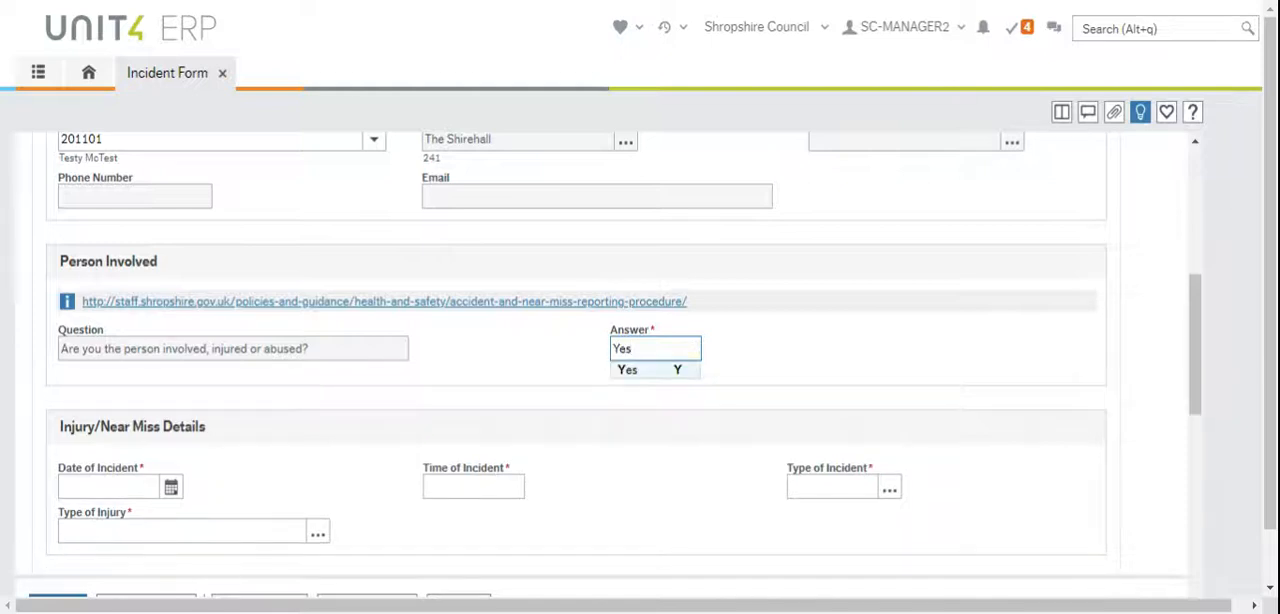
key(BackSpace)
key(BackSpace)
text(No)
key(Tab)
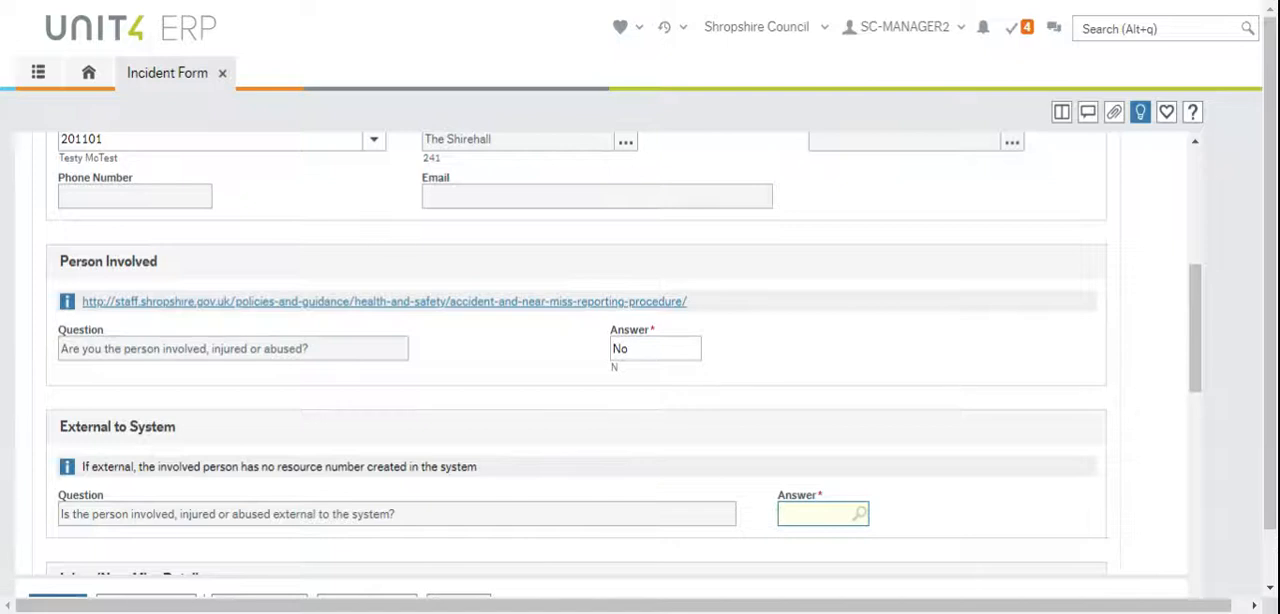
Answer No to whether the person involved, injured or abused is external to the system
scroll(716, 545, down, 3)
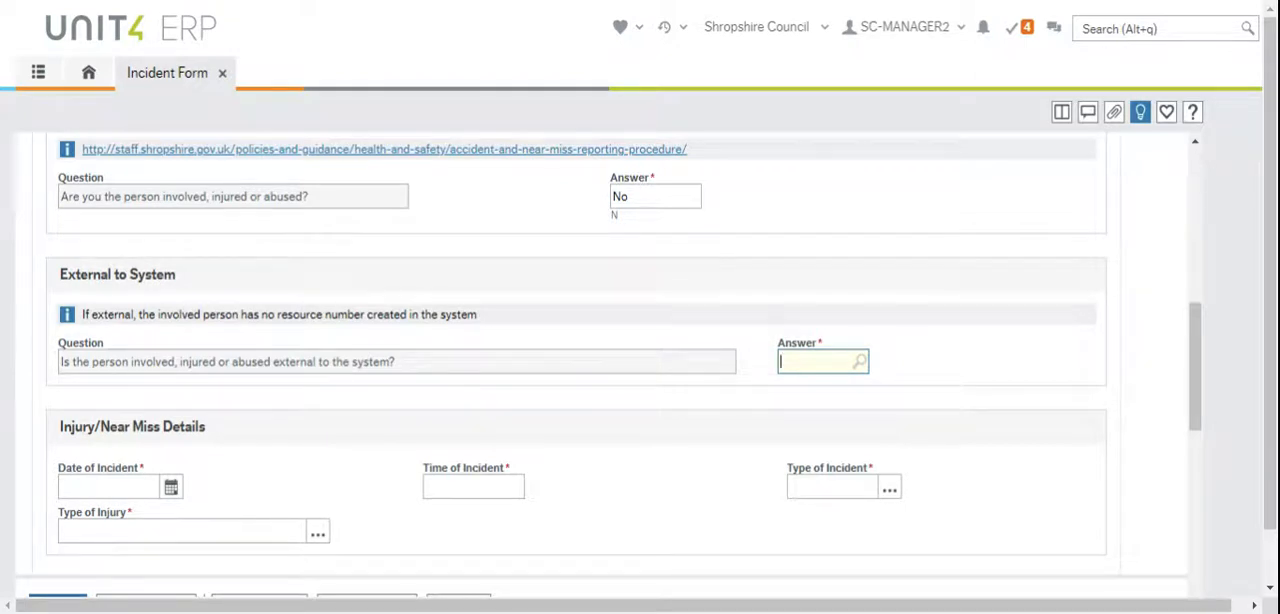
text(No)
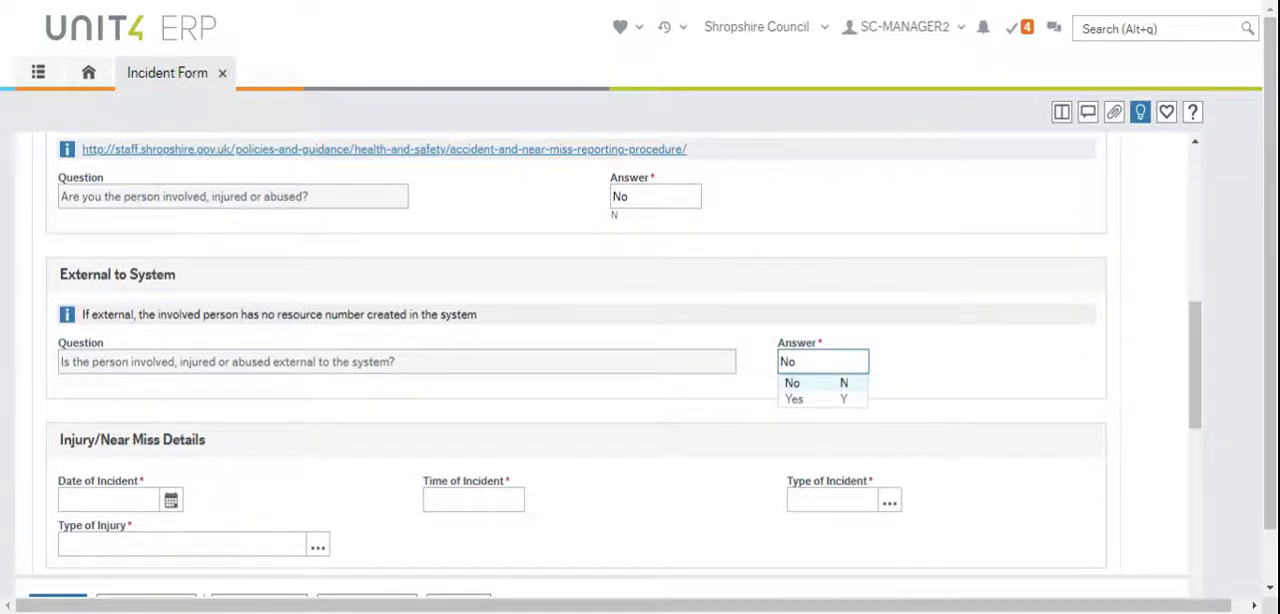
click(812, 390)
click(826, 494)
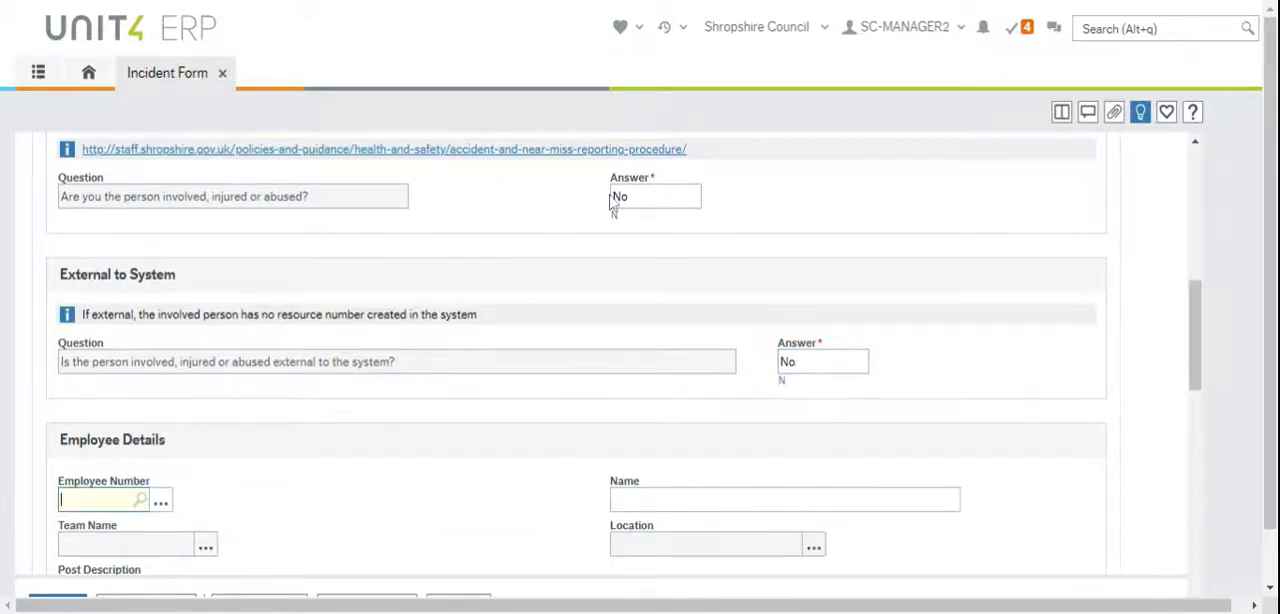
Set the date of the incident to 25/04/2021 in Injury/Near Miss Details
scroll(460, 380, down, 3)
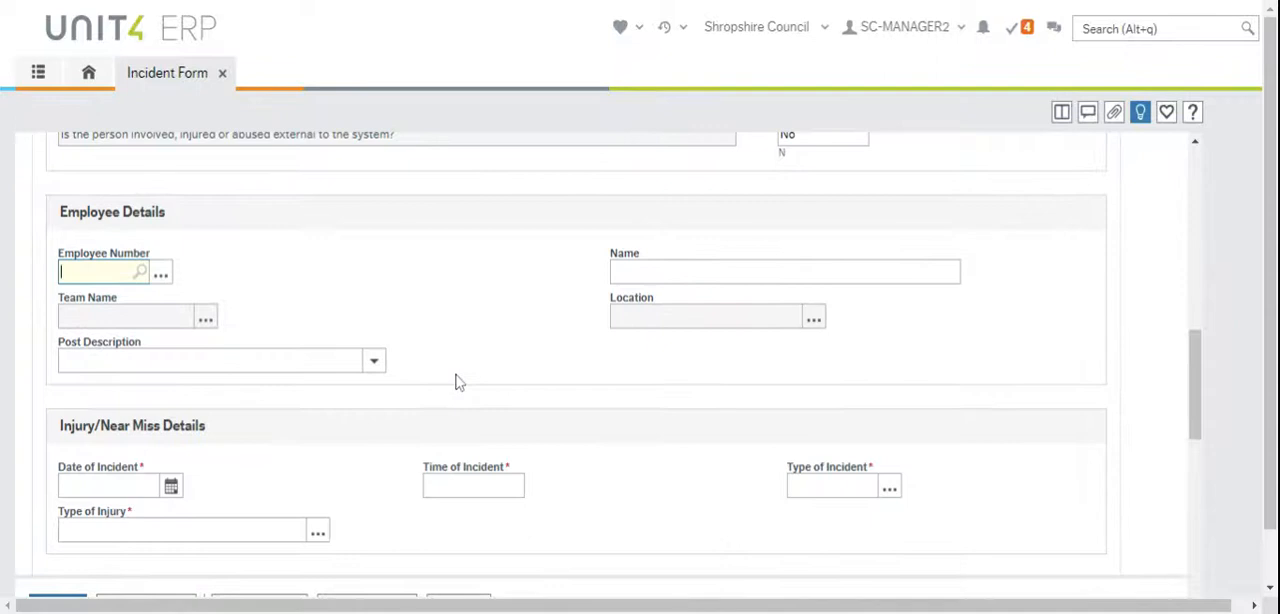
scroll(455, 380, down, 2)
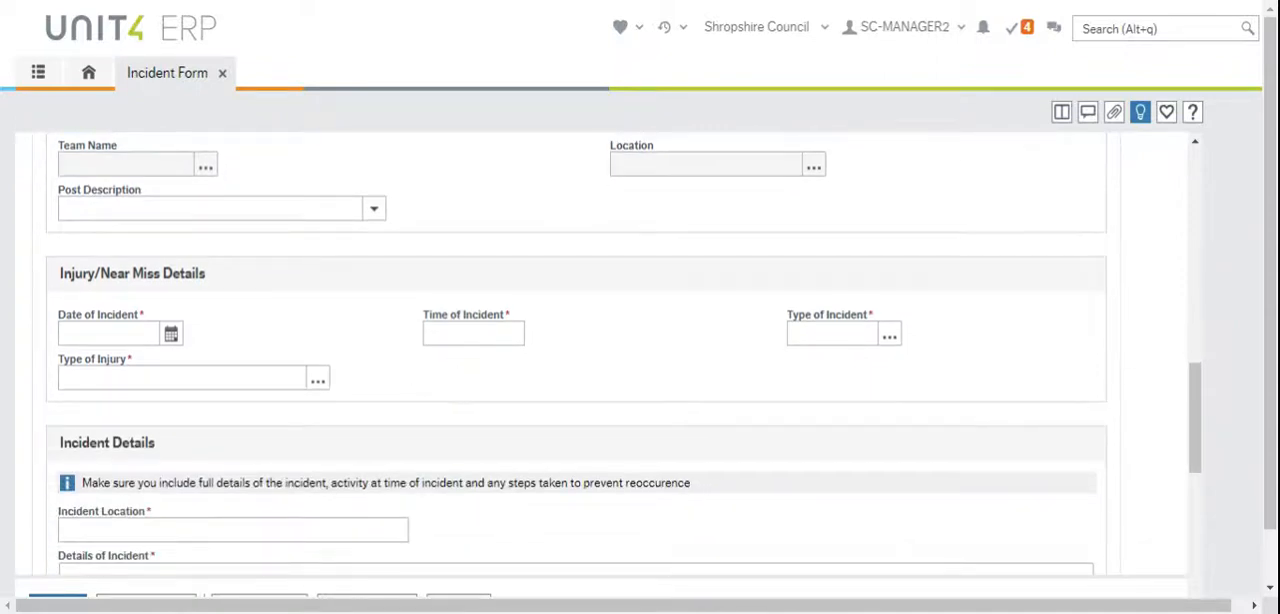
click(171, 336)
text(25/04/2021)
key(Tab)
click(171, 336)
click(208, 490)
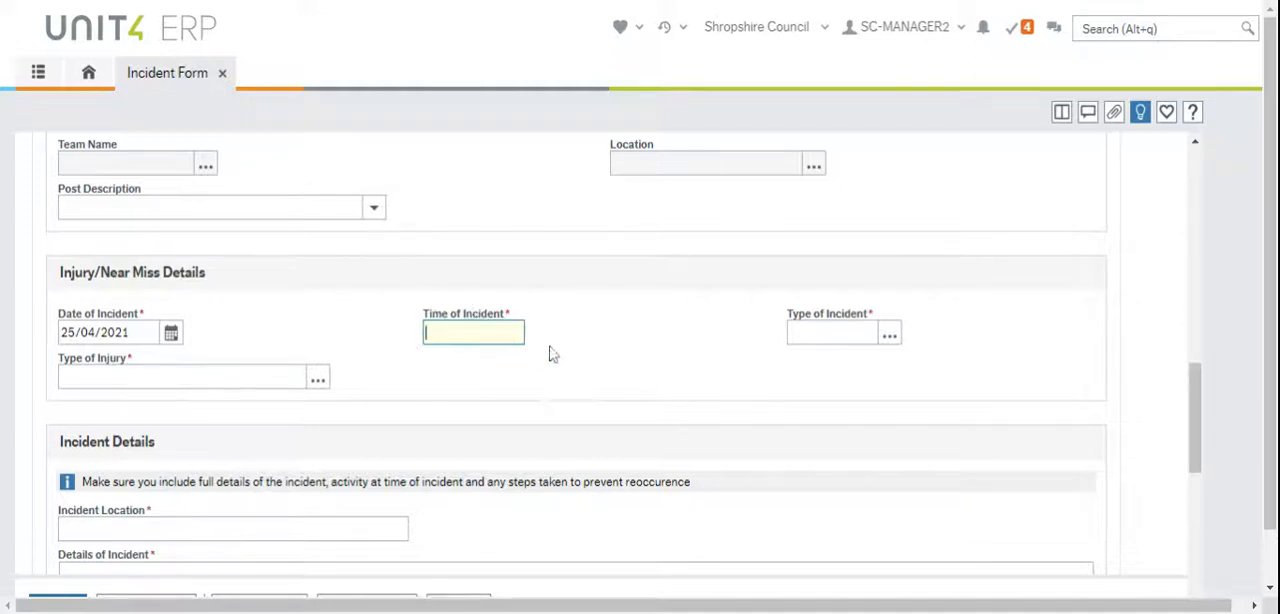
Set the time of incident to 09.00 in Injury/Near Miss Details
text(09.00)
key(Tab)
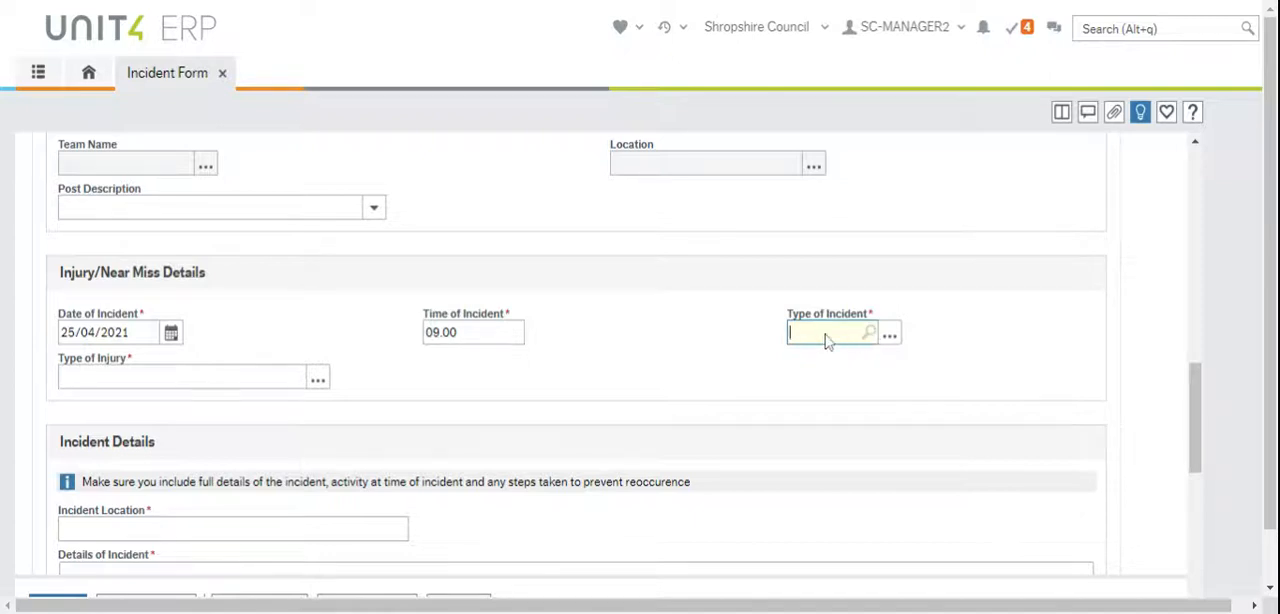
text(N)
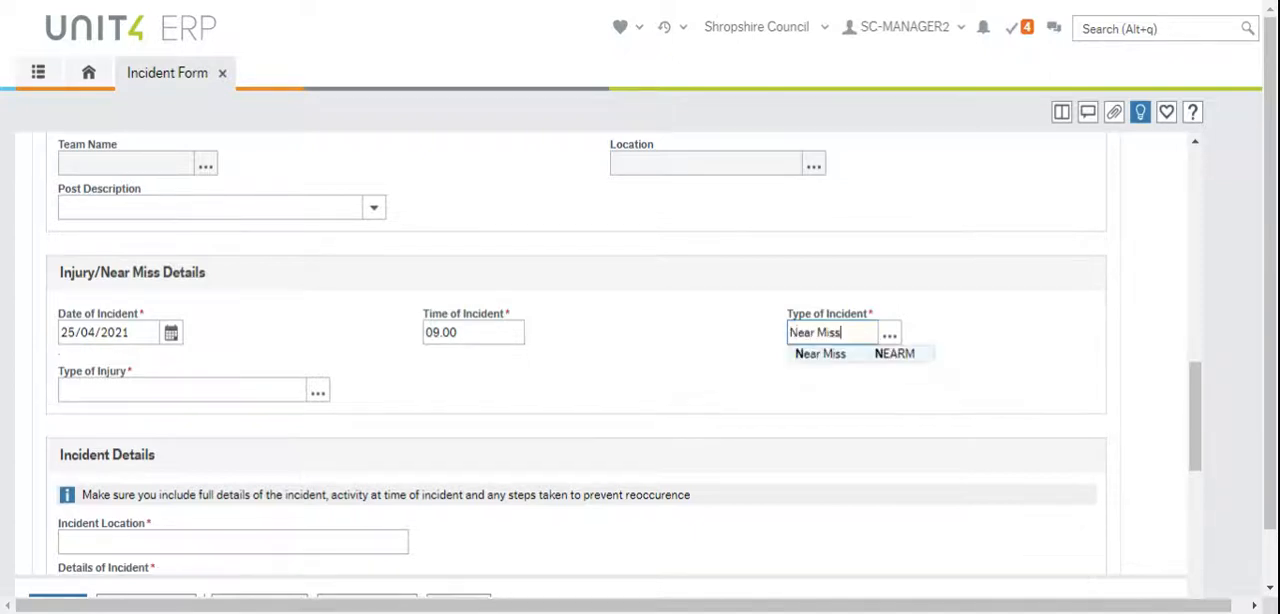
key(BackSpace)
key(BackSpace)
key(BackSpace)
key(BackSpace)
key(BackSpace)
key(BackSpace)
key(BackSpace)
key(BackSpace)
key(BackSpace)
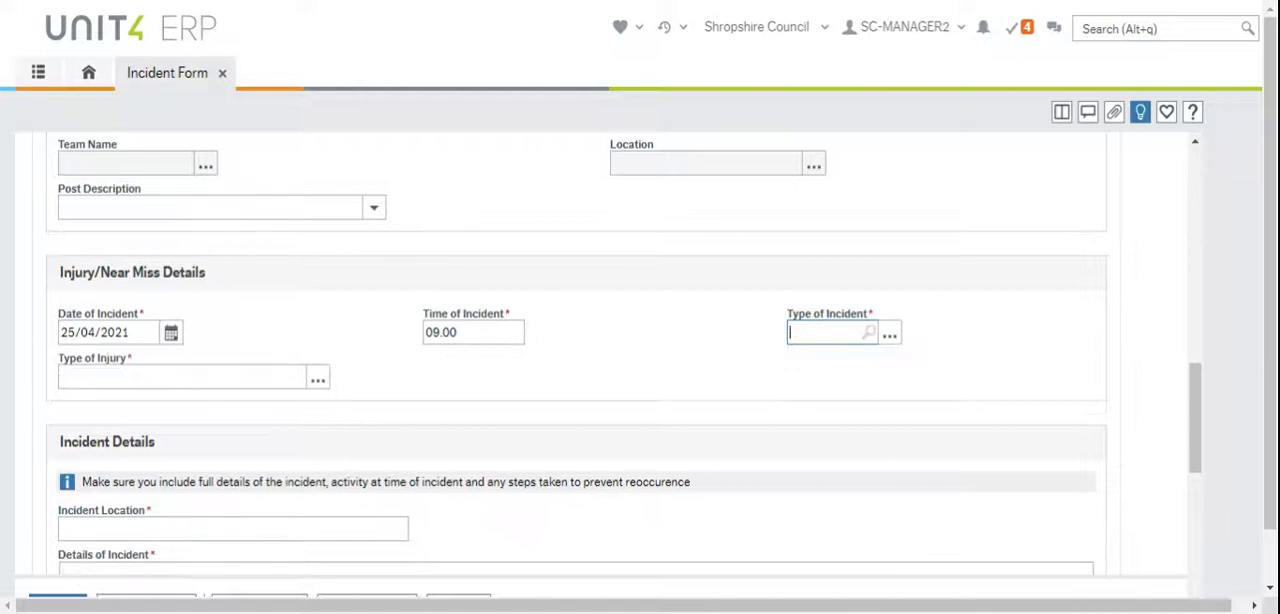
text(Injury)
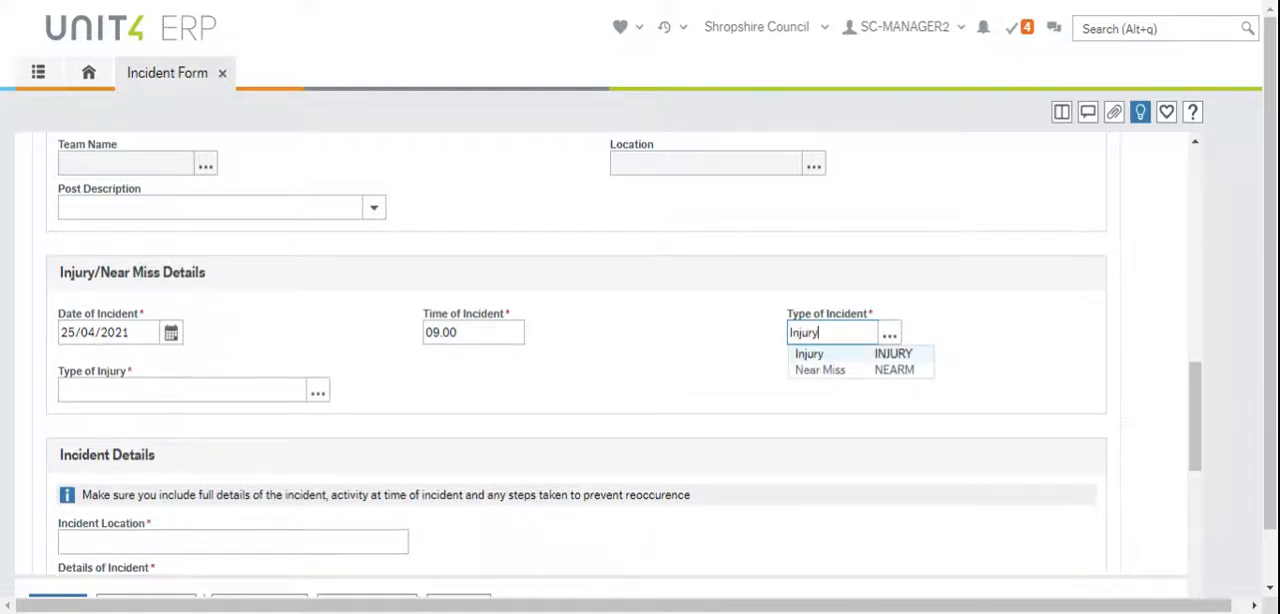
key(BackSpace)
key(BackSpace)
key(BackSpace)
key(BackSpace)
key(BackSpace)
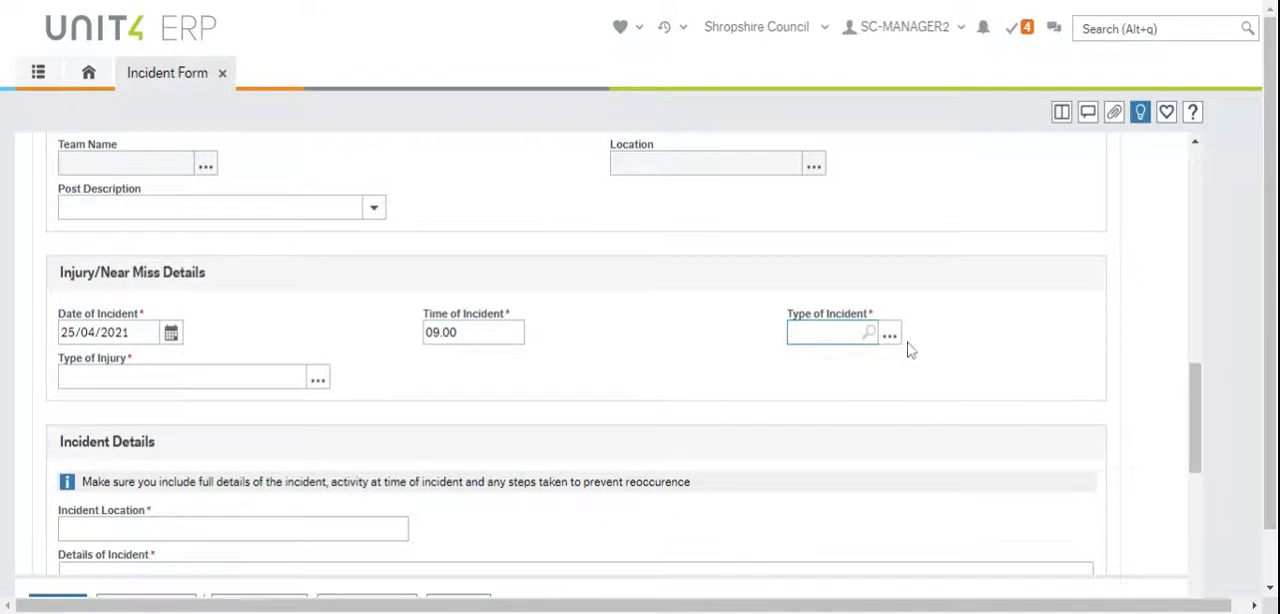
Look up the type of incident with the search term "near" and choose Near Miss
click(890, 337)
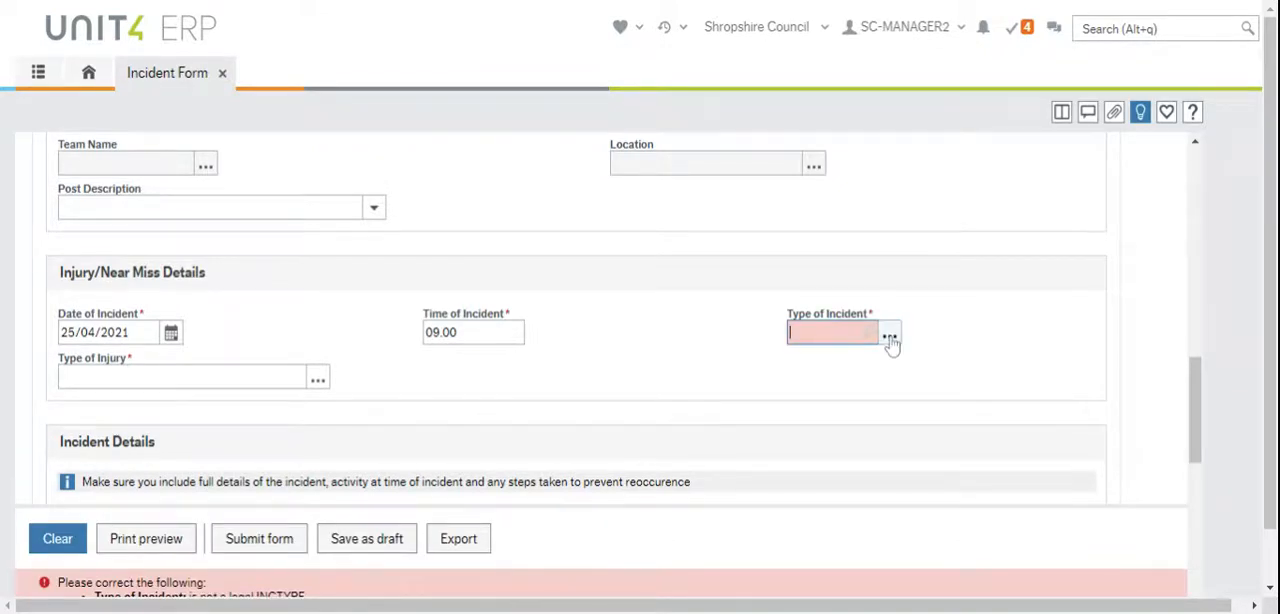
click(890, 338)
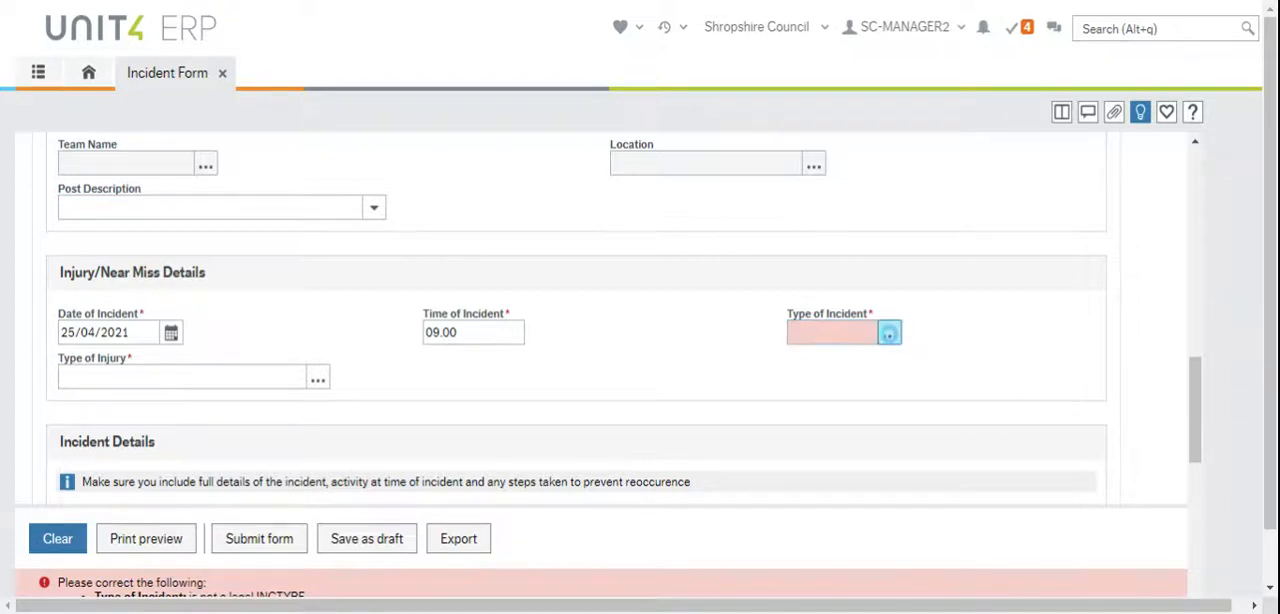
scroll(330, 370, down, 3)
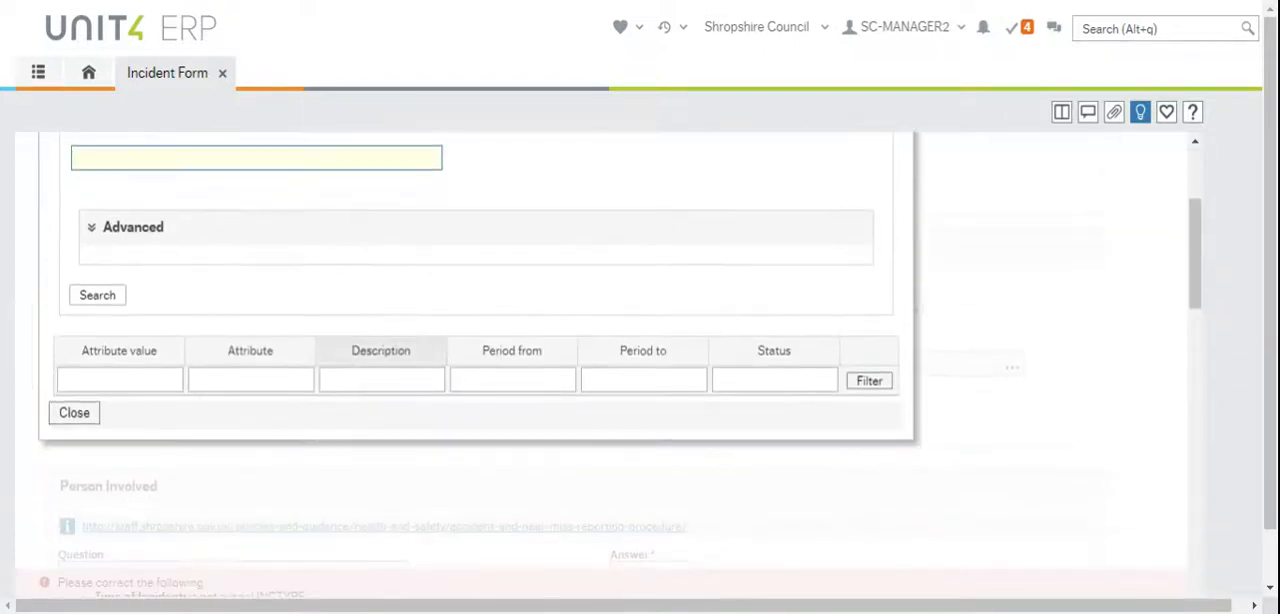
click(97, 296)
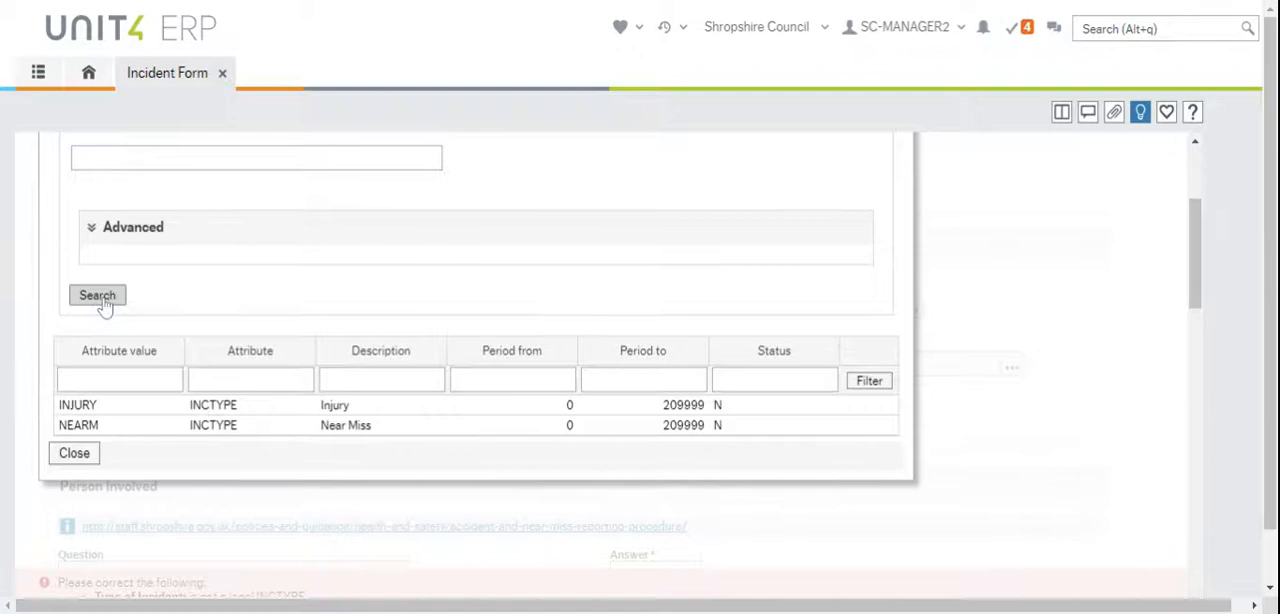
scroll(403, 403, up, 1)
click(350, 233)
text(near)
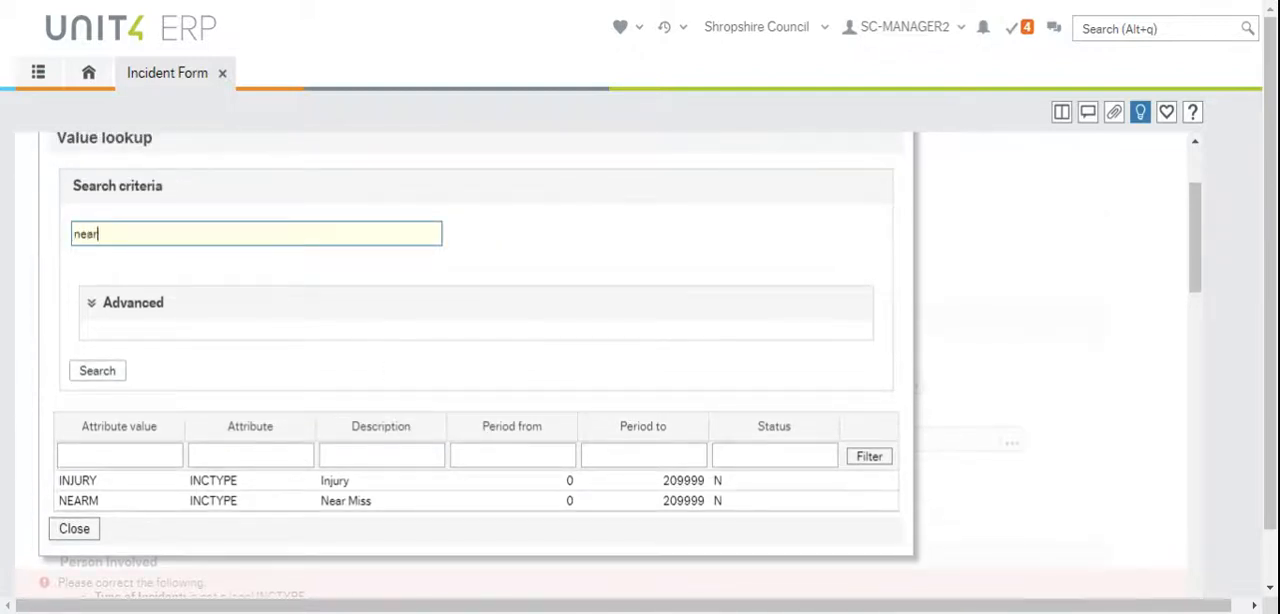
click(95, 372)
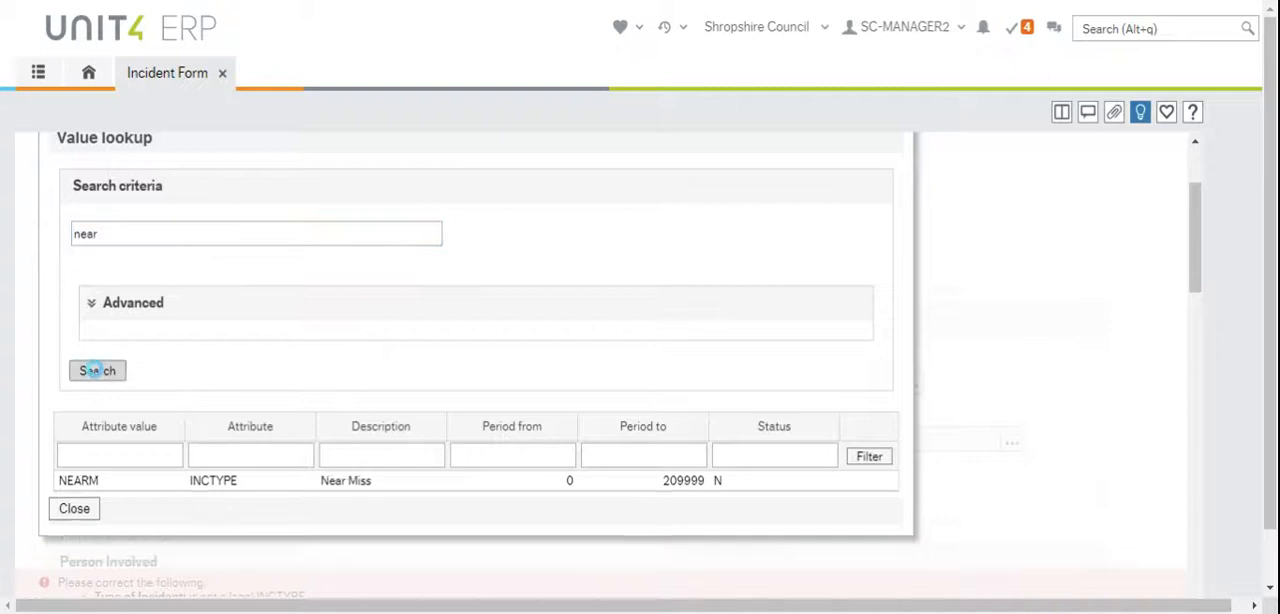
click(357, 488)
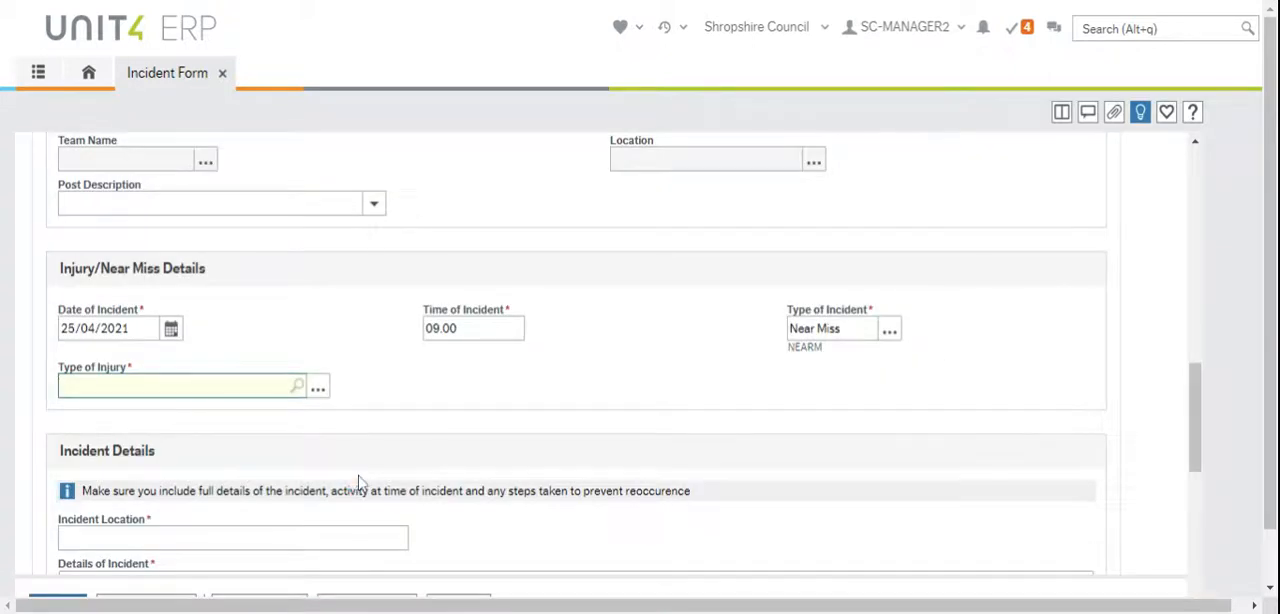
Look through the rest of the incident form, including its Form ID, and clear all the entries
click(349, 5)
scroll(737, 446, down, 2)
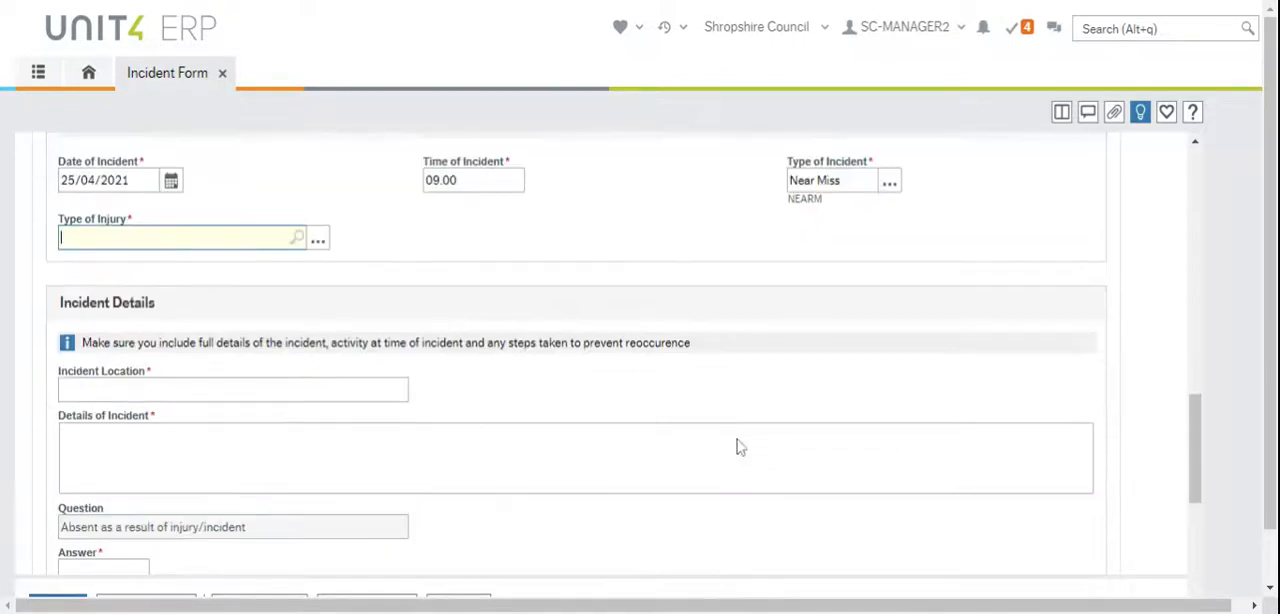
drag(1271, 513, 1272, 603)
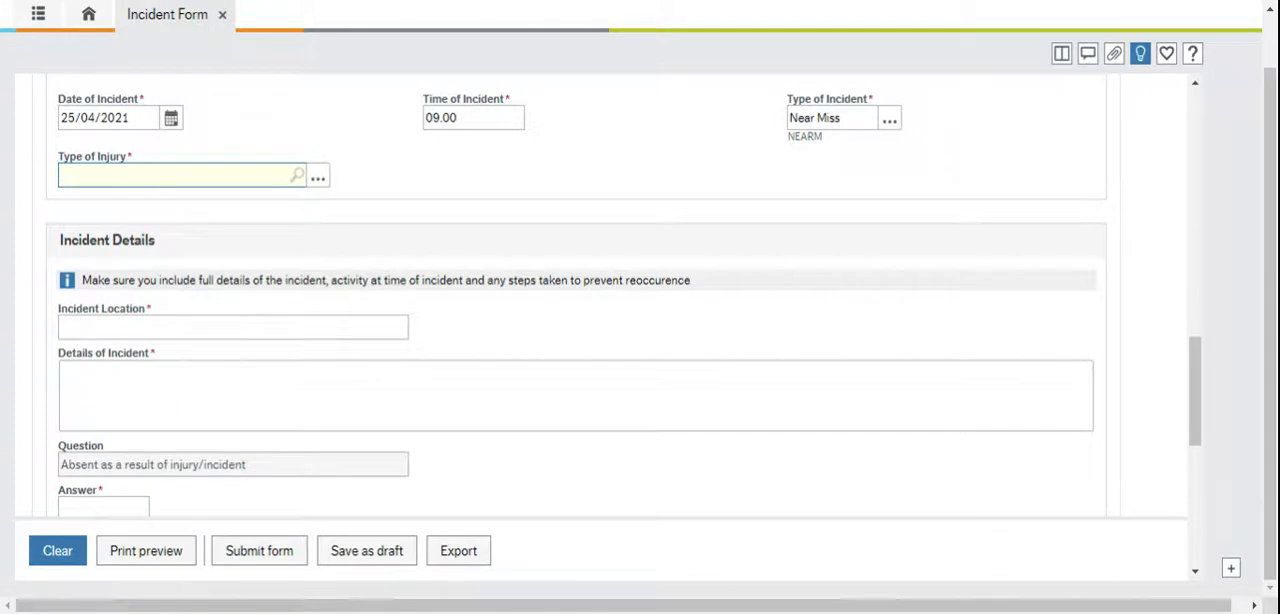
scroll(414, 136, up, 15)
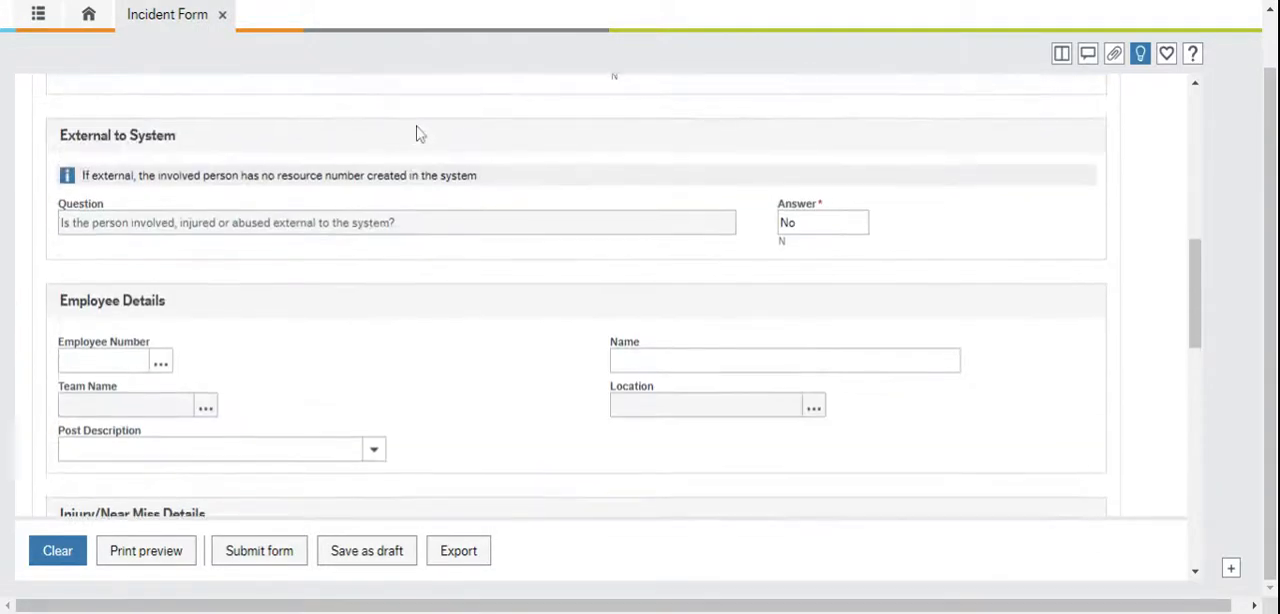
scroll(418, 135, up, 3)
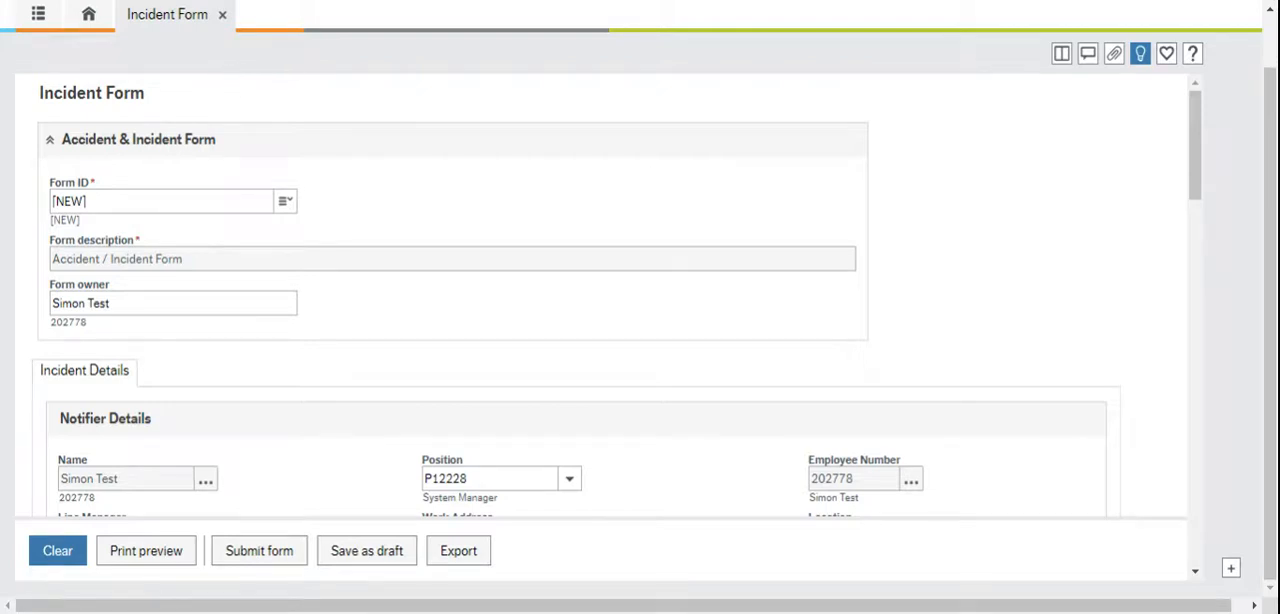
click(144, 207)
scroll(486, 417, down, 15)
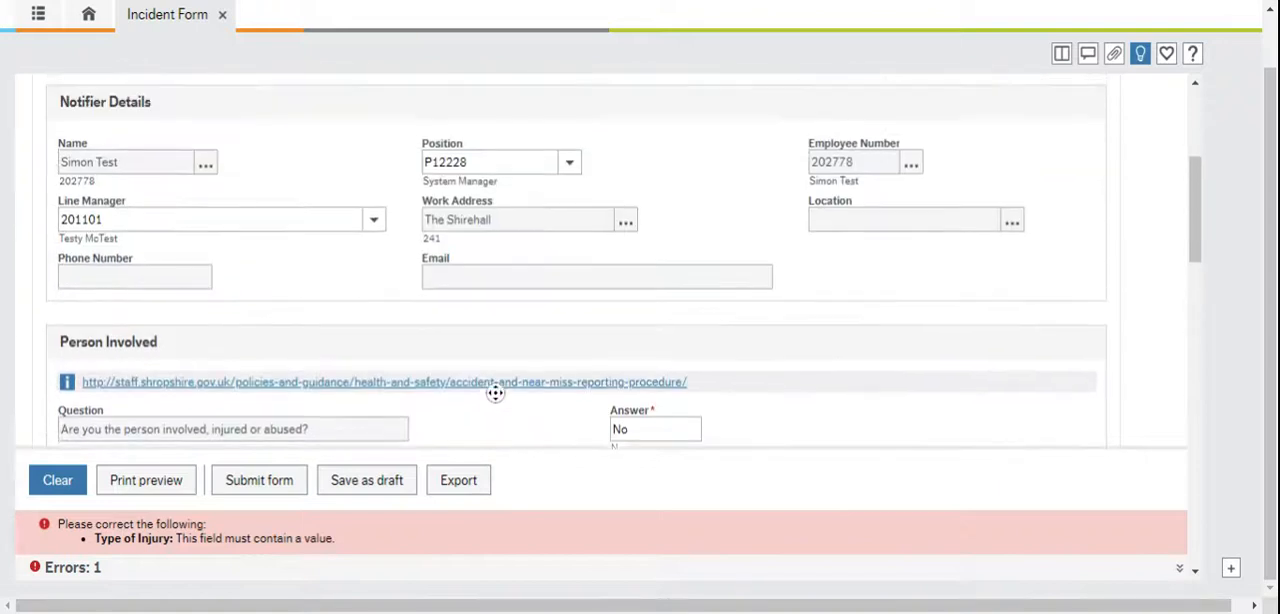
click(58, 482)
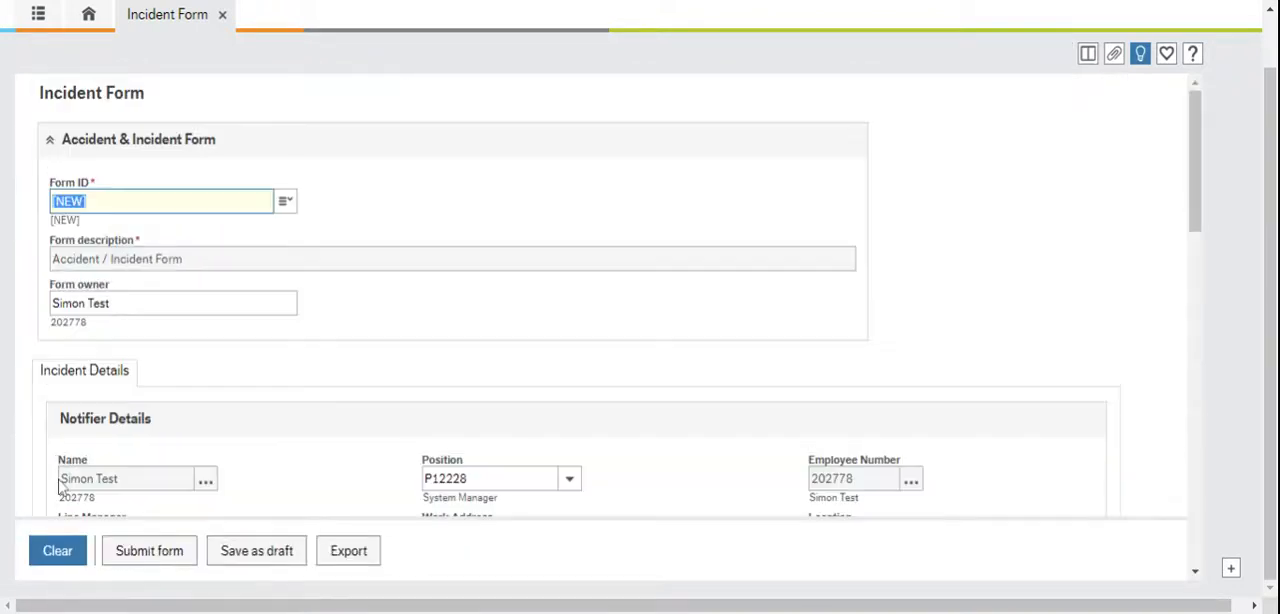
click(106, 207)
key(BackSpace)
key(BackSpace)
key(BackSpace)
key(BackSpace)
key(BackSpace)
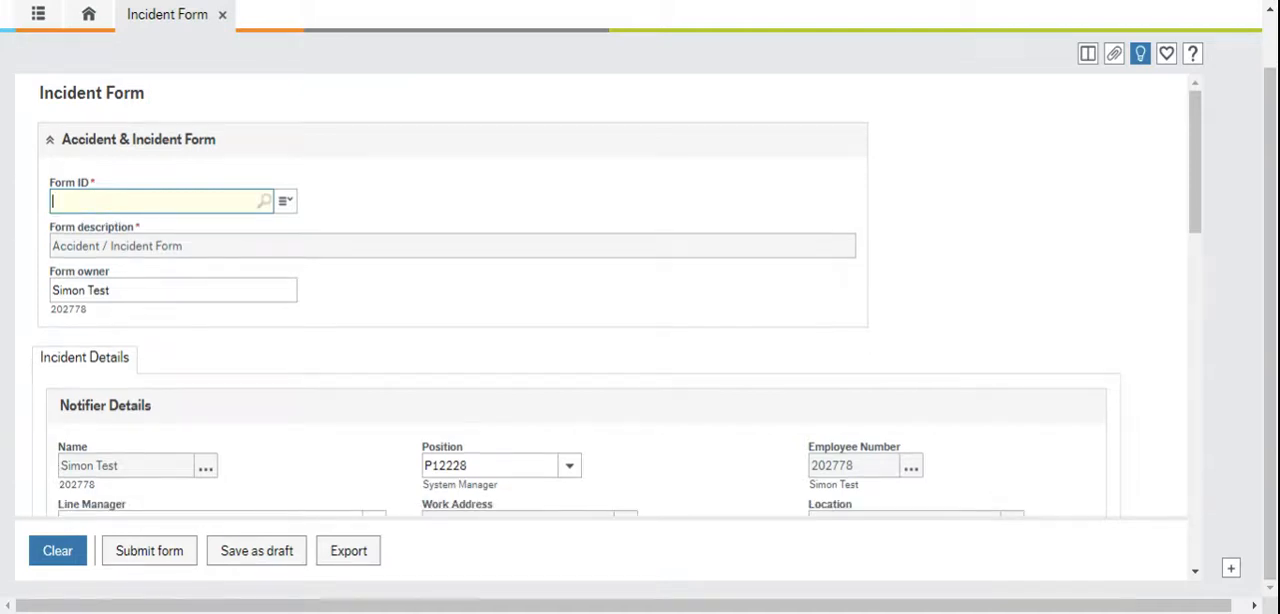
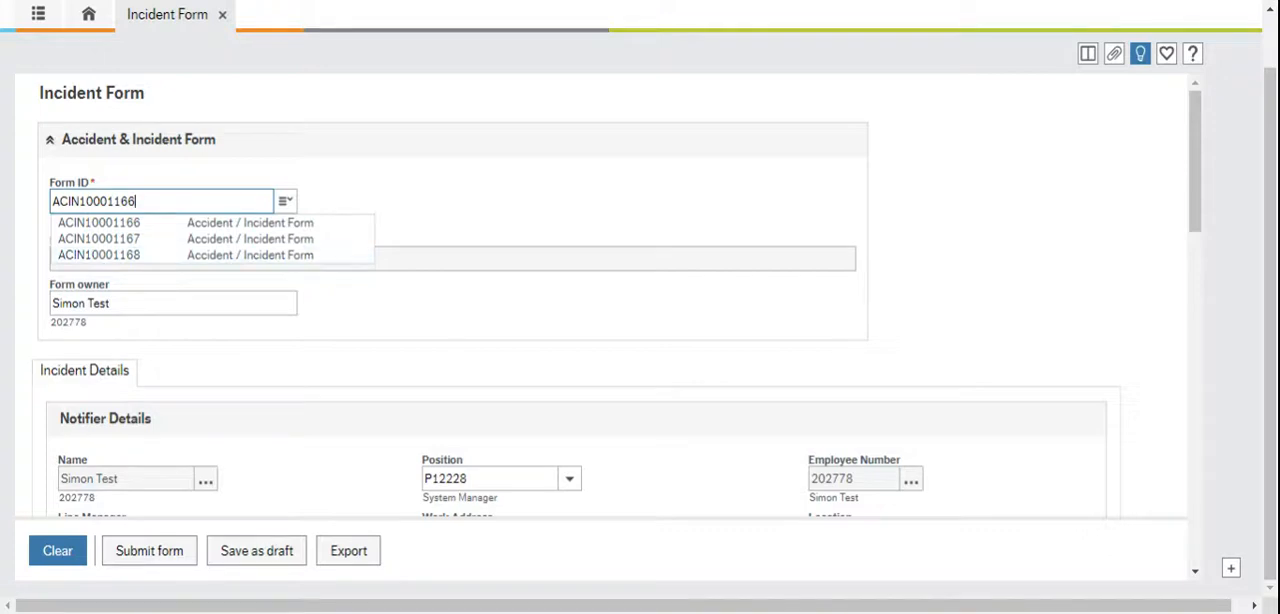
click(212, 224)
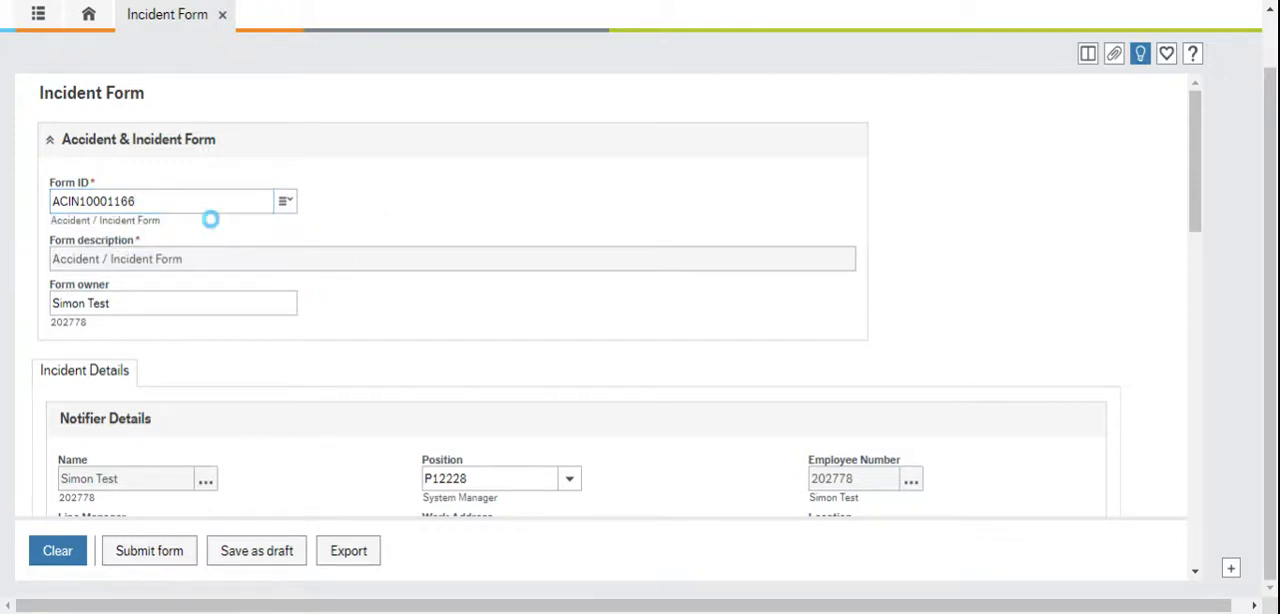
scroll(330, 270, down, 4)
scroll(330, 270, up, 4)
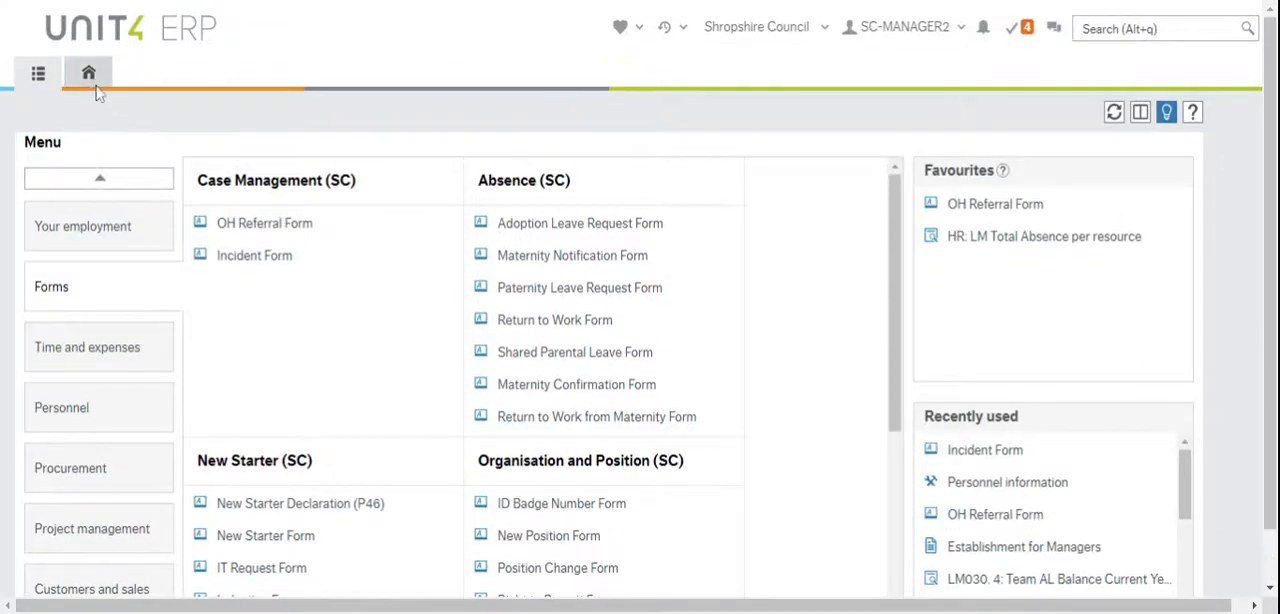
Return to the employee home page and run a search in the My HR Forms common report
click(97, 86)
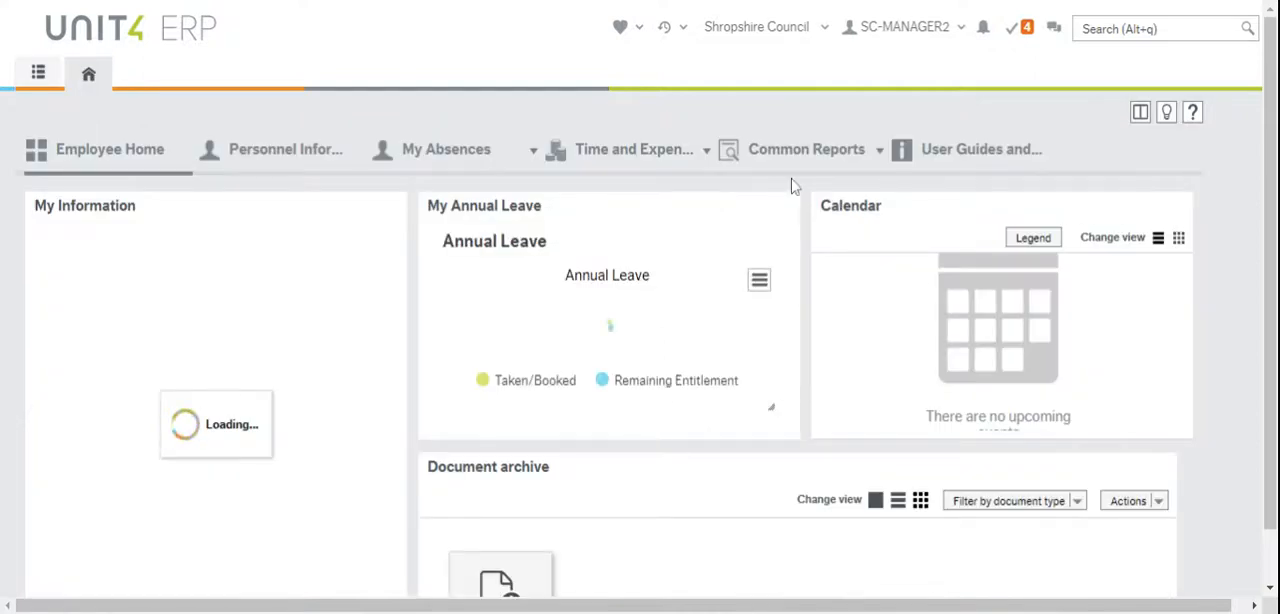
click(826, 155)
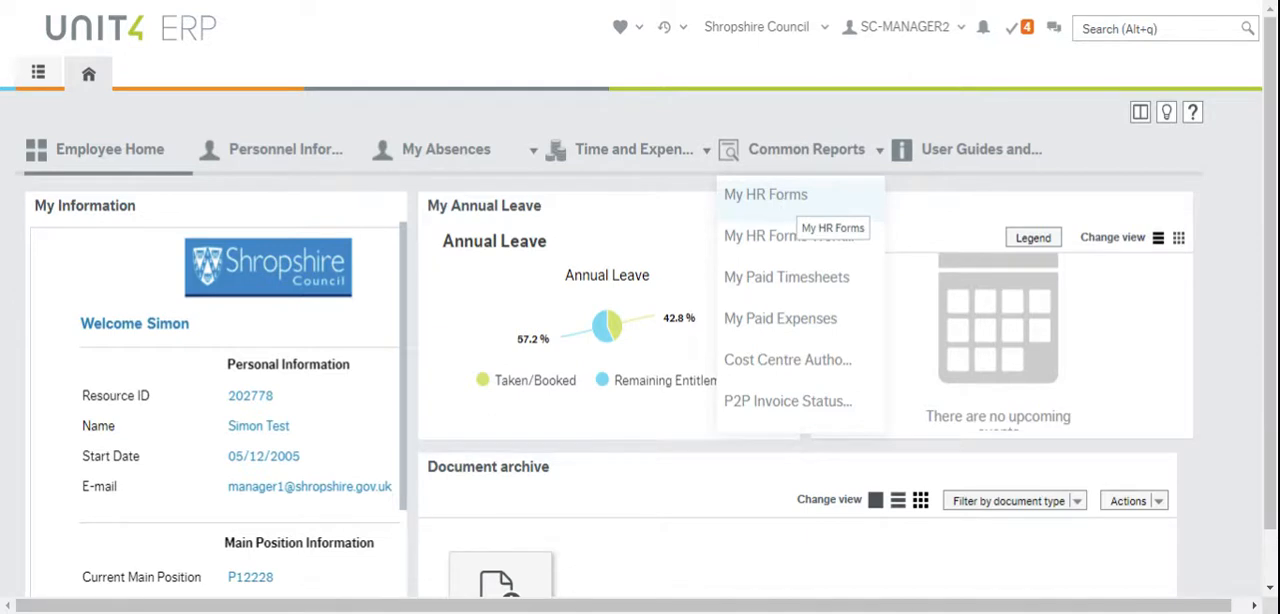
click(786, 197)
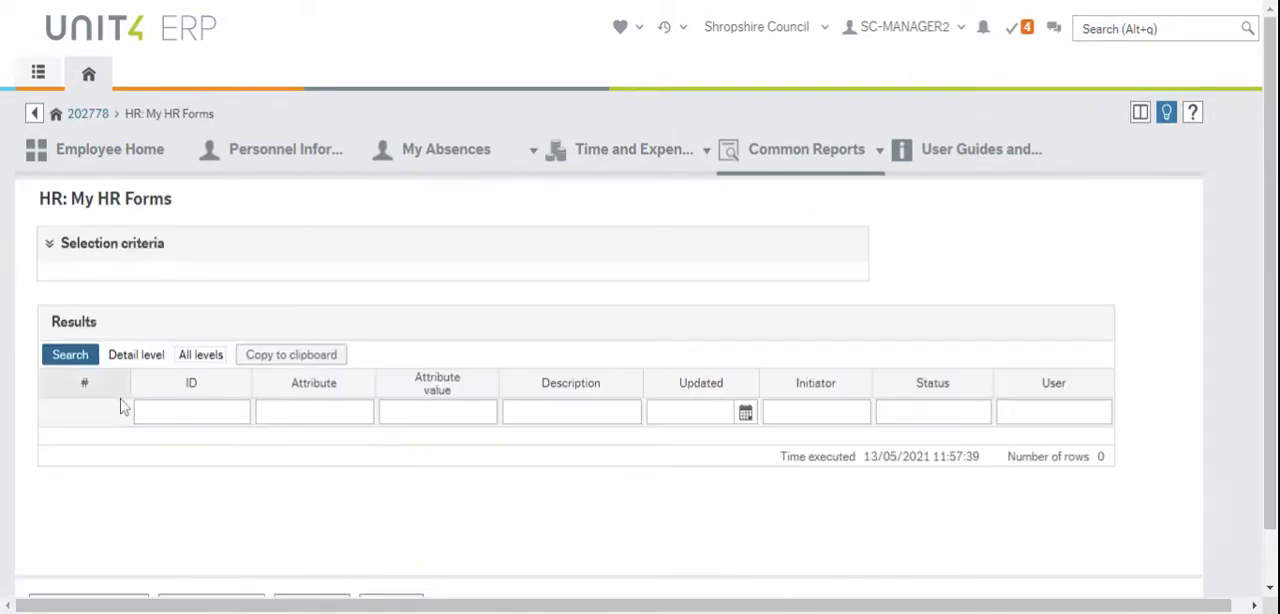
click(55, 355)
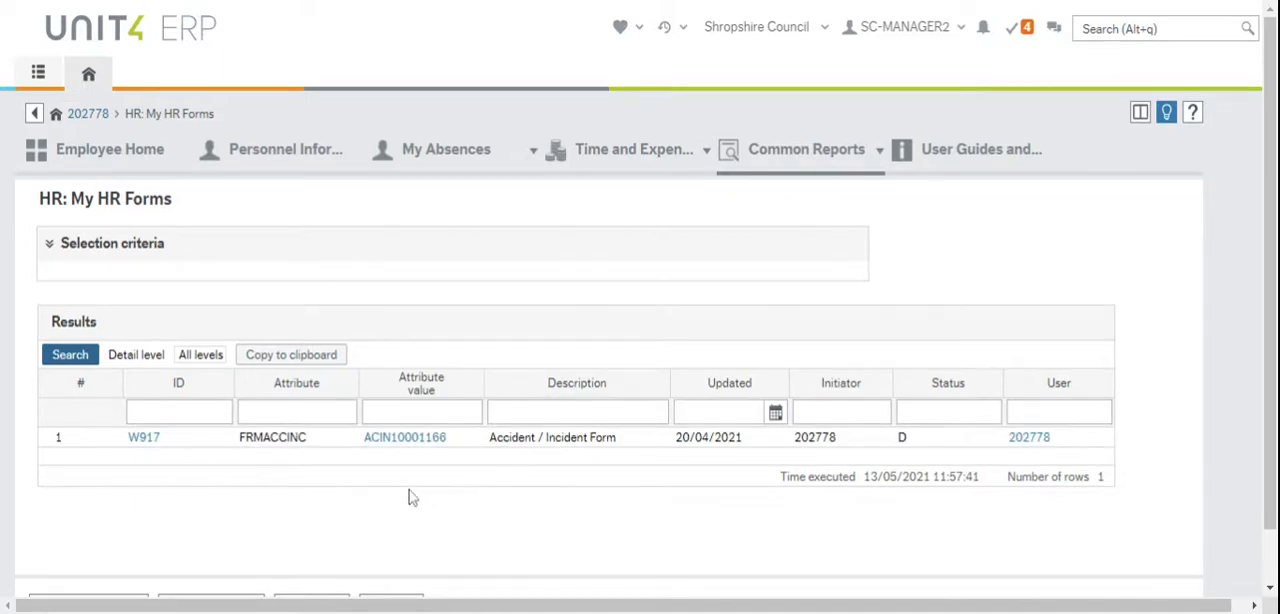
click(429, 441)
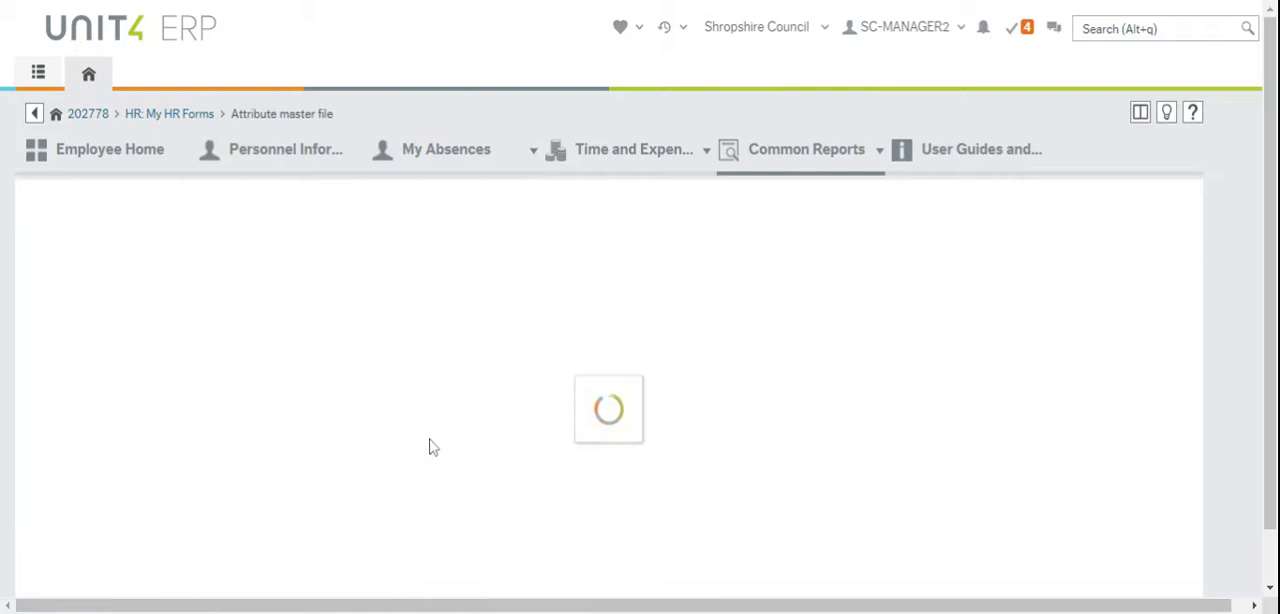
click(134, 229)
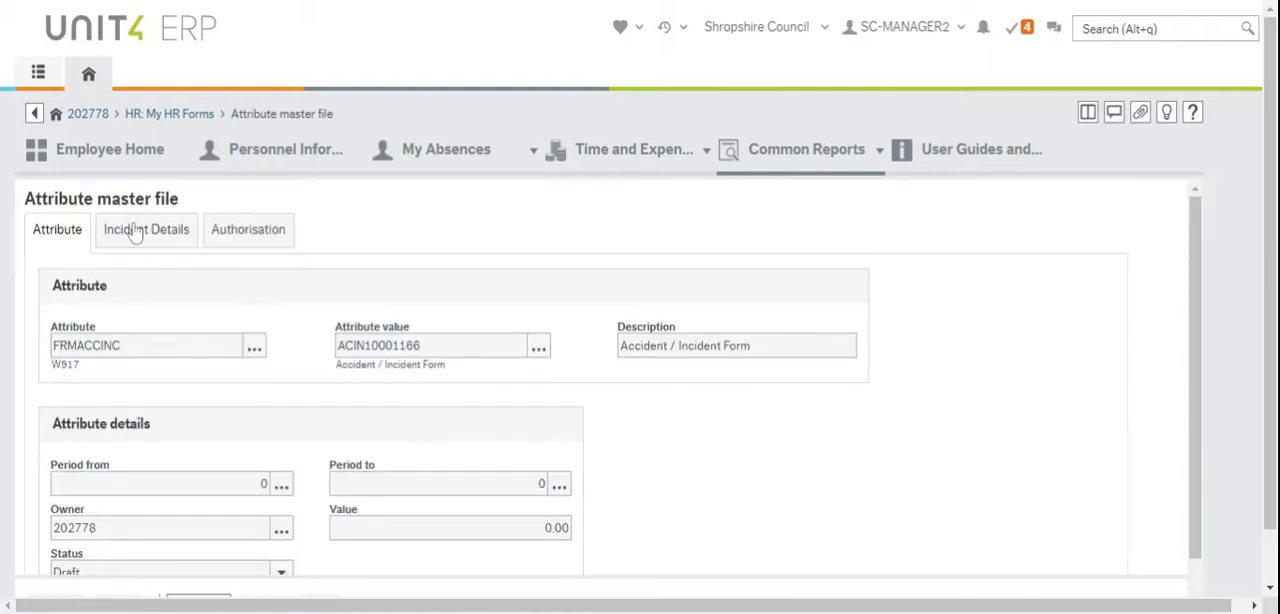
scroll(465, 410, down, 10)
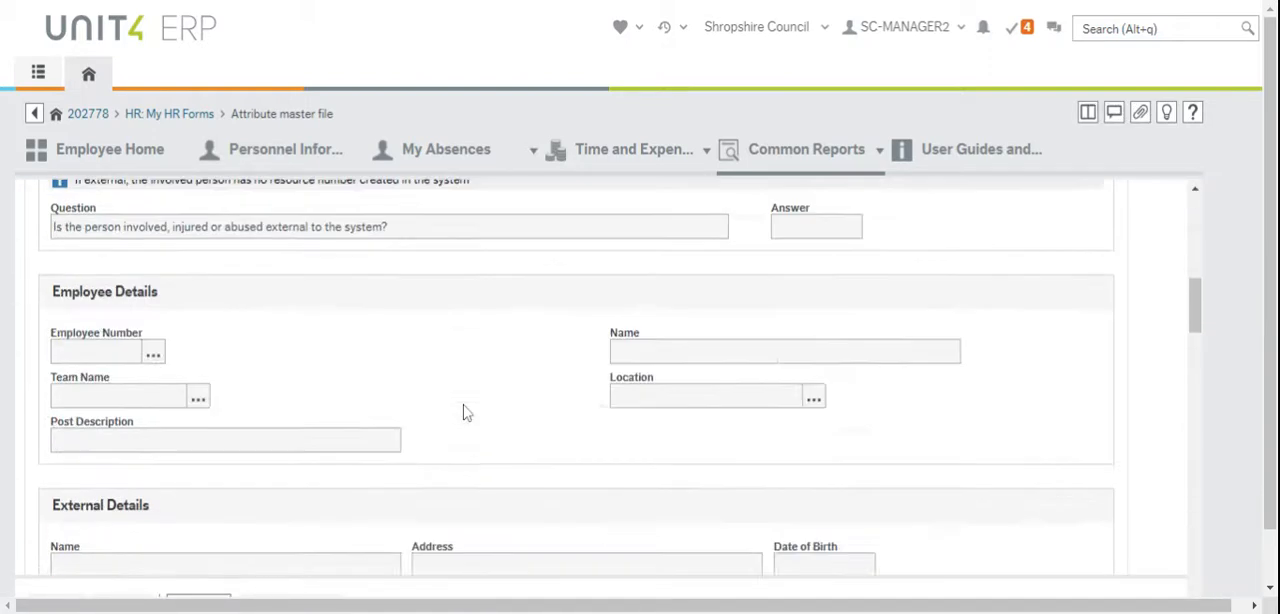
scroll(465, 410, up, 10)
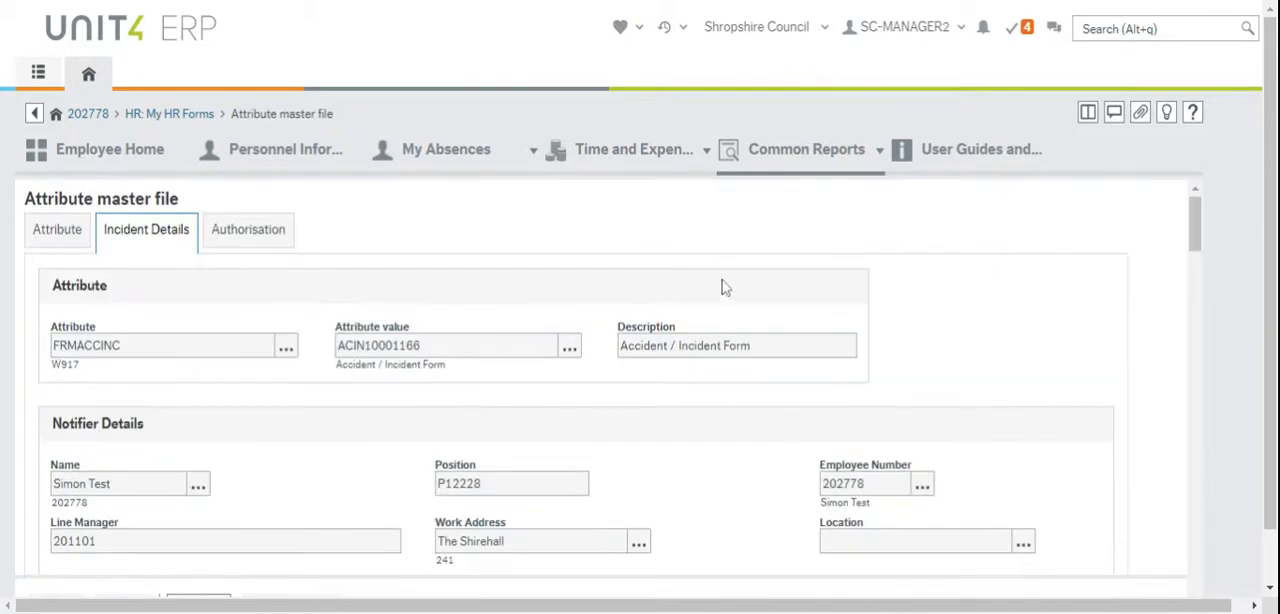
Open the My HR Forms Workflow Status common report and search for submitted forms
mouse_move(818, 172)
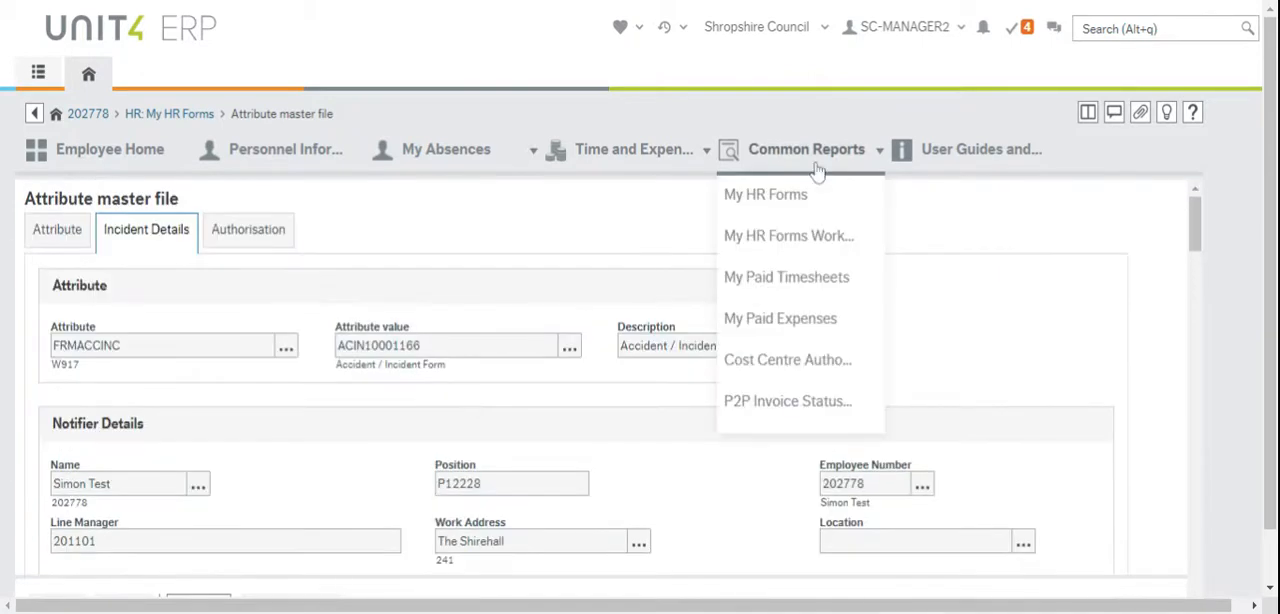
click(804, 236)
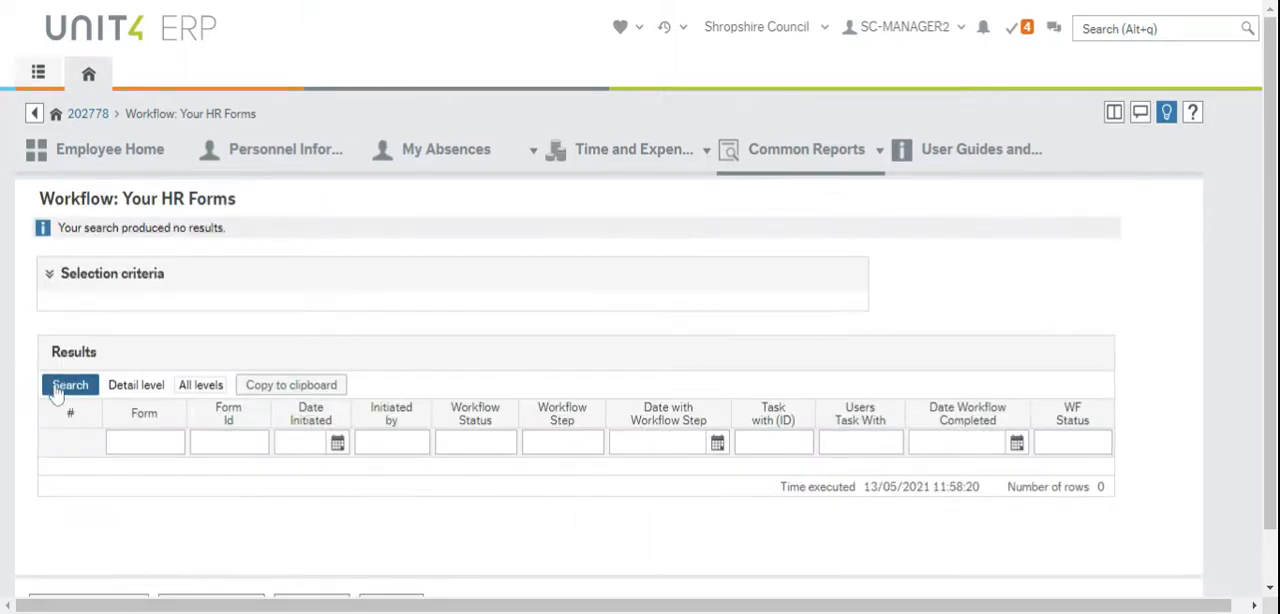
click(56, 390)
click(79, 388)
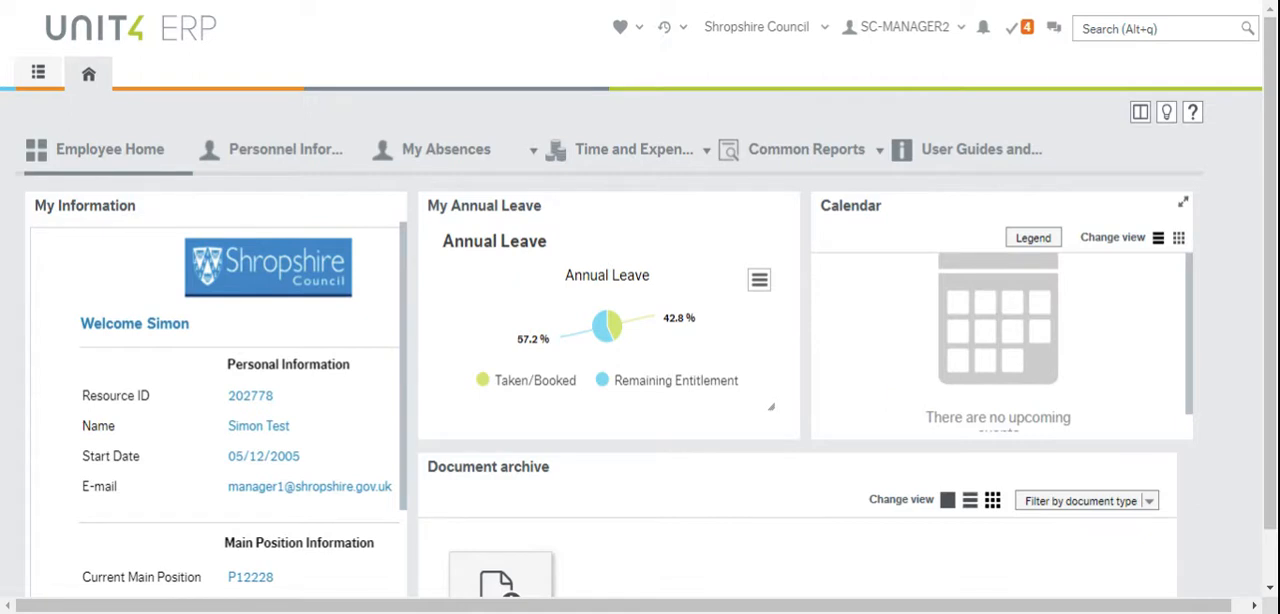
Open Task management from the pending tasks and look through the list of all tasks
click(1027, 34)
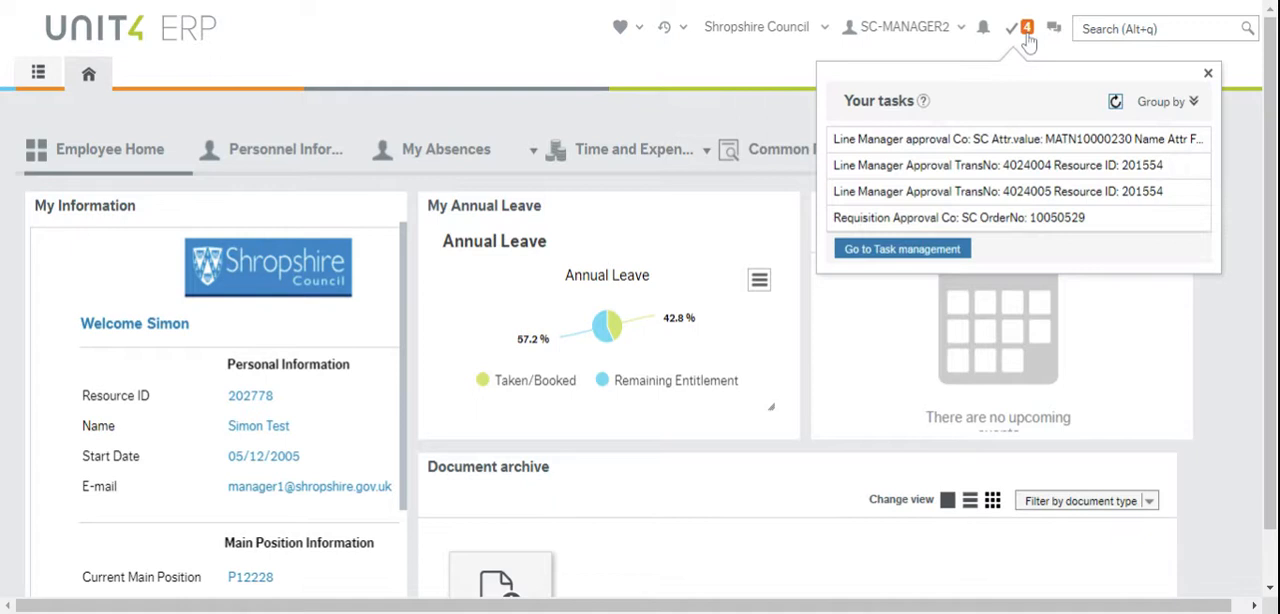
click(885, 250)
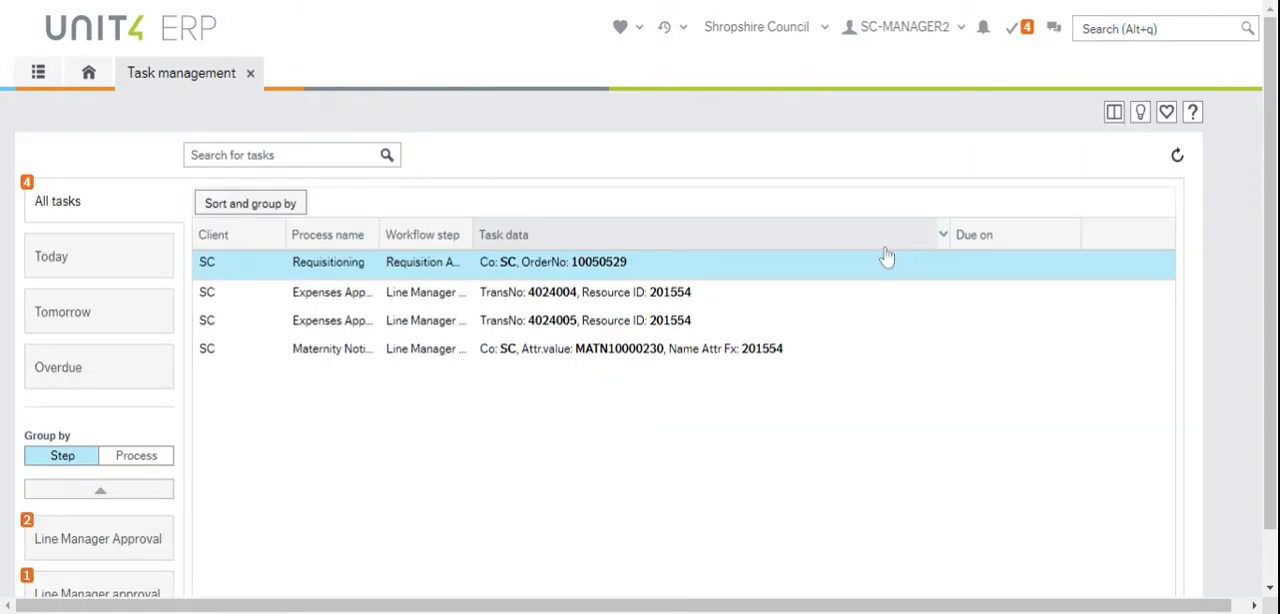
scroll(110, 378, down, 1)
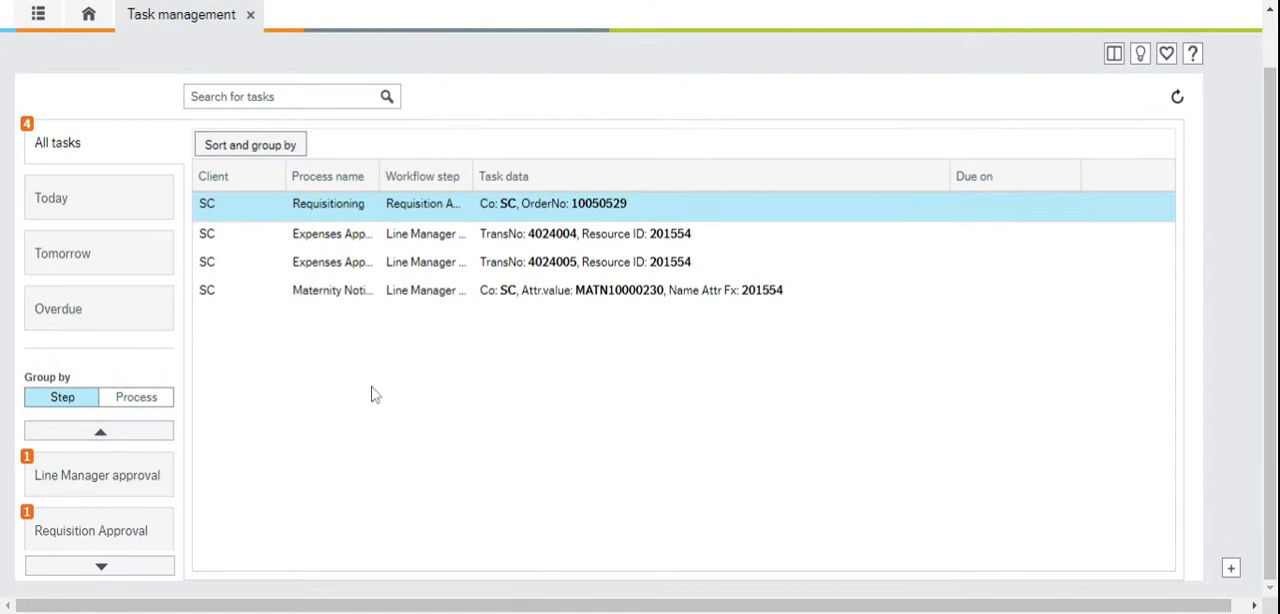
Open the first Expenses Approval task, the car mileage claim for fuel, and approve it
click(512, 245)
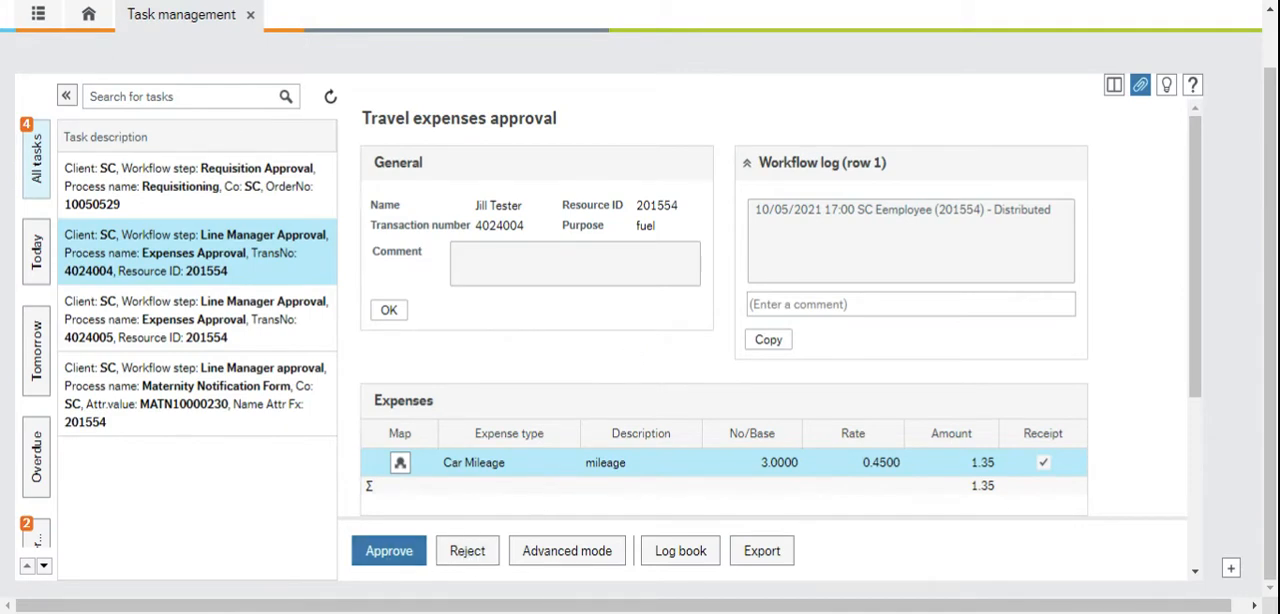
click(382, 556)
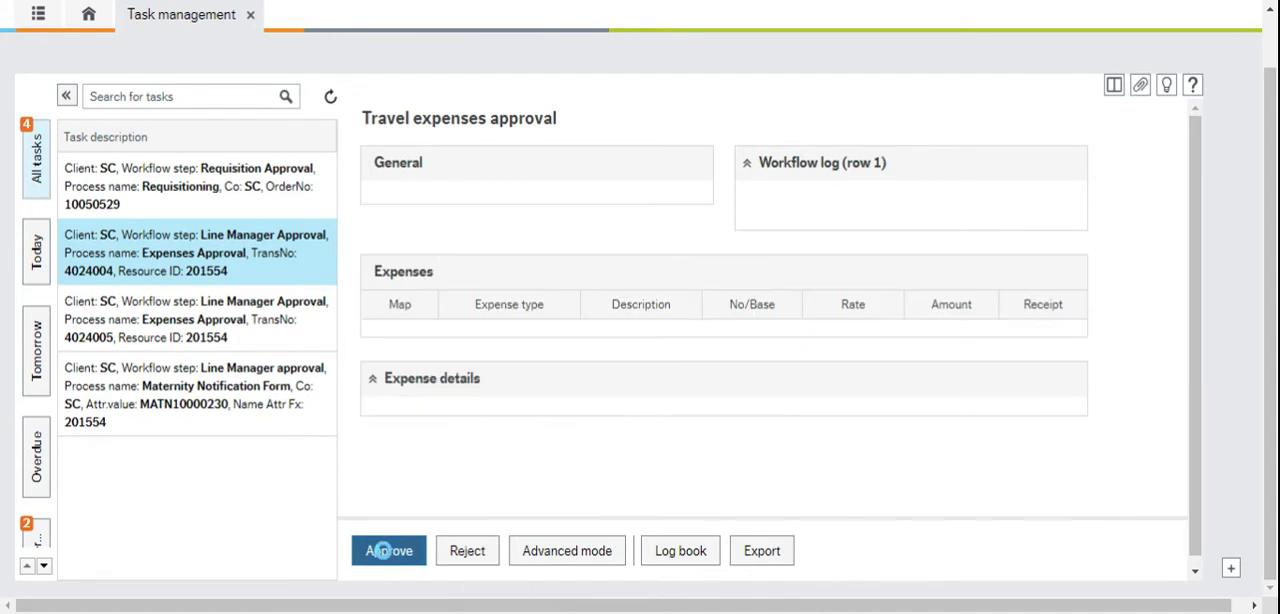